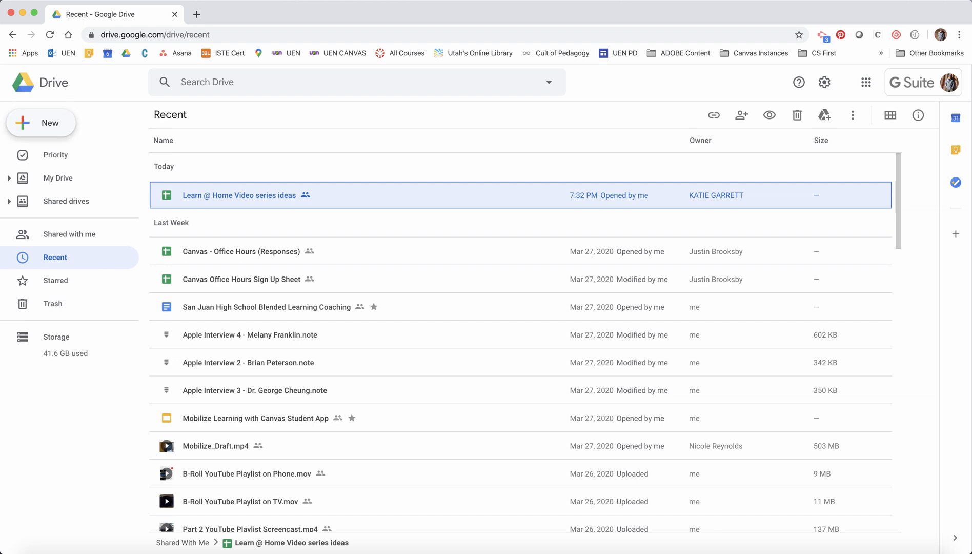
Create a new blank Google Forms form from Google Drive
{"action": "left_click", "coordinate": [41, 122]}
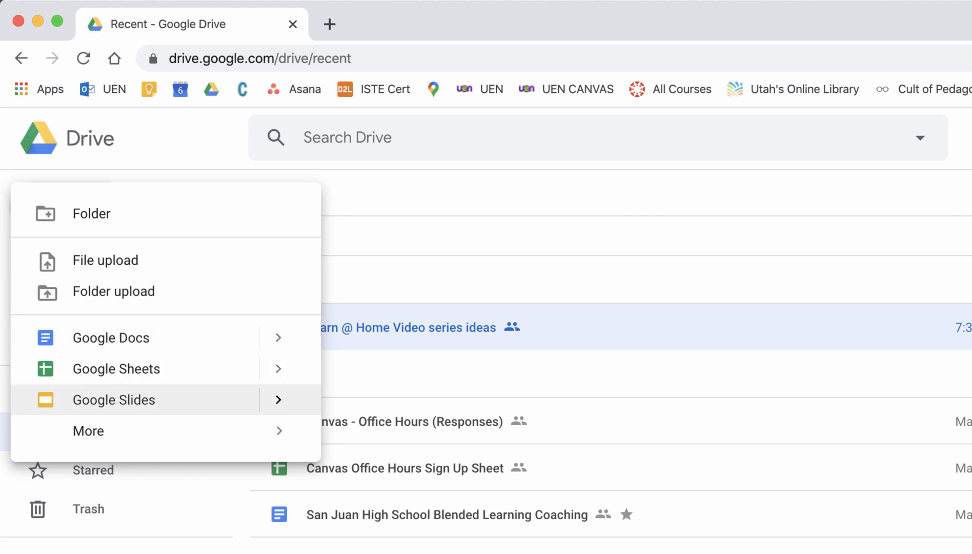
{"action": "mouse_move", "coordinate": [154, 431]}
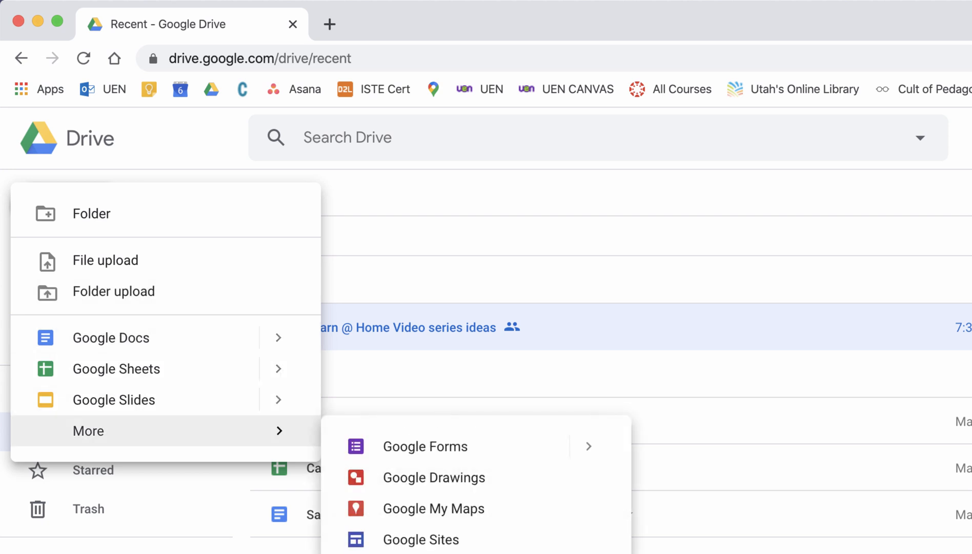
{"action": "left_click", "coordinate": [426, 446]}
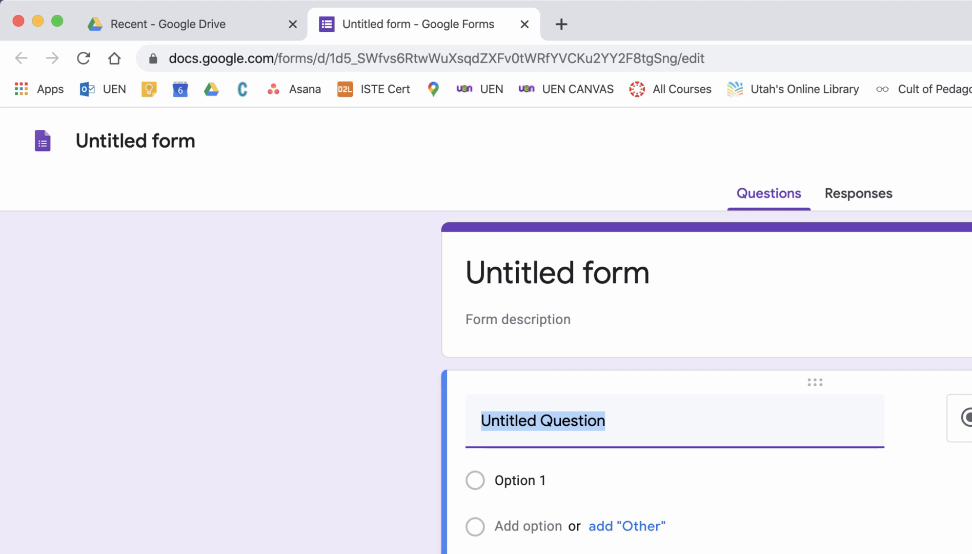
Title the form "Utah State Facts" and enter the description "Answer the following questions as best you can!"
{"action": "left_click", "coordinate": [557, 273]}
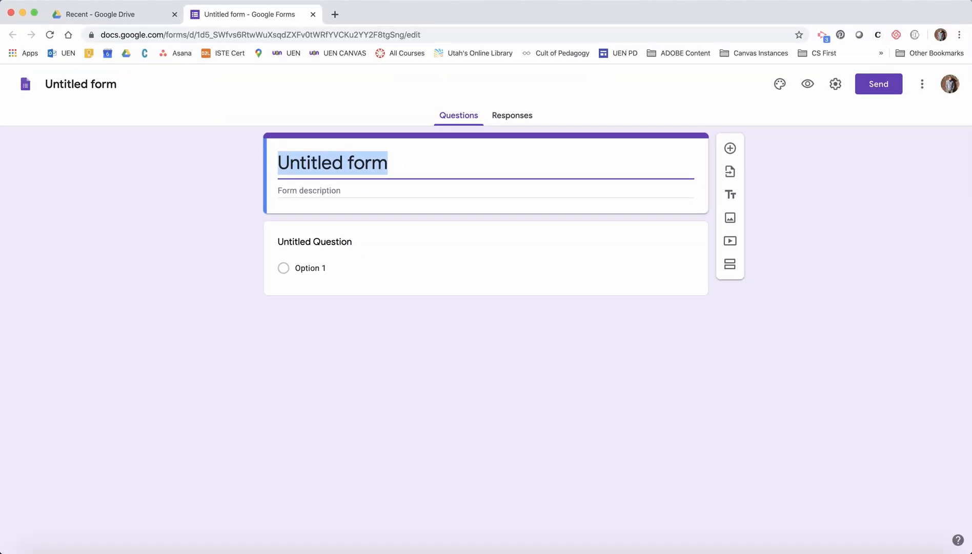
{"action": "type", "text": "Uta"}
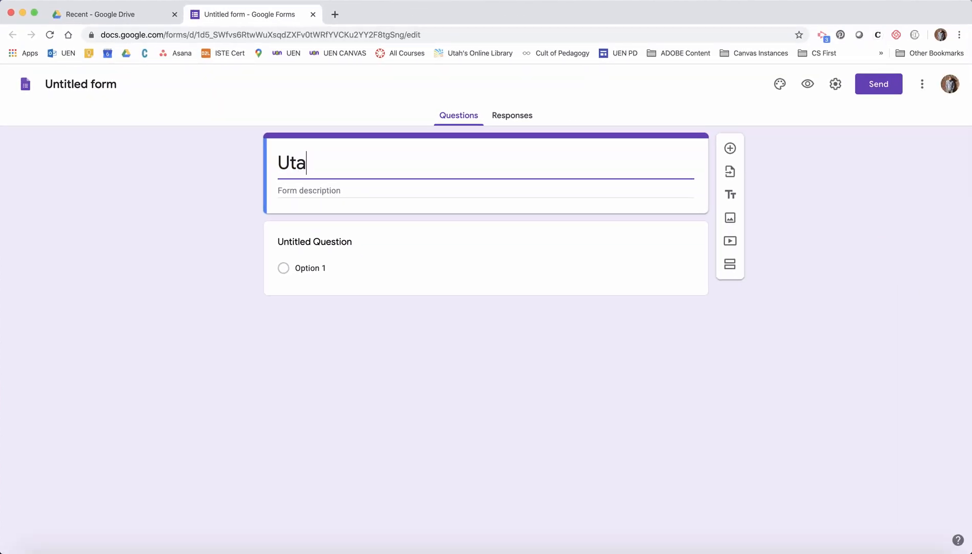
{"action": "type", "text": "h State Facts"}
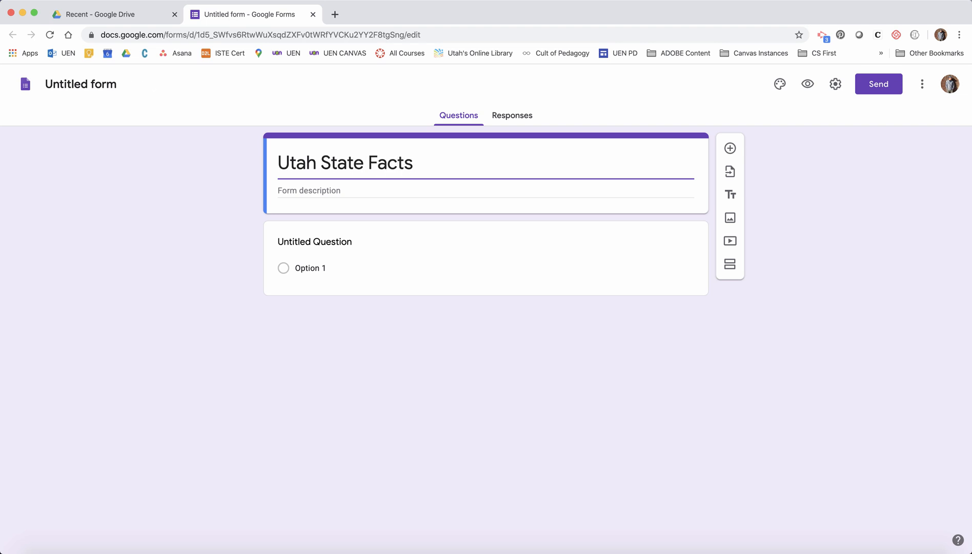
{"action": "key", "text": "Tab"}
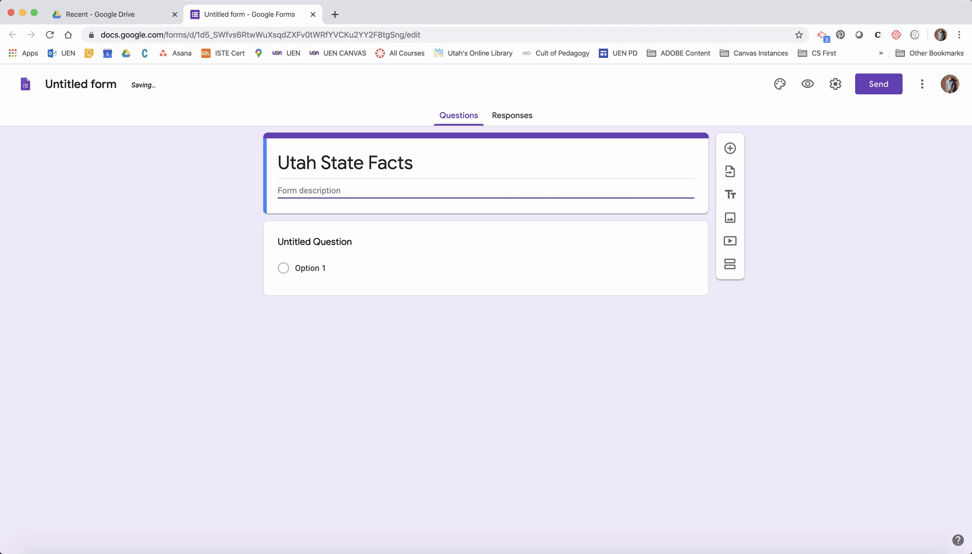
{"action": "type", "text": "Answer the following questions as best you can!"}
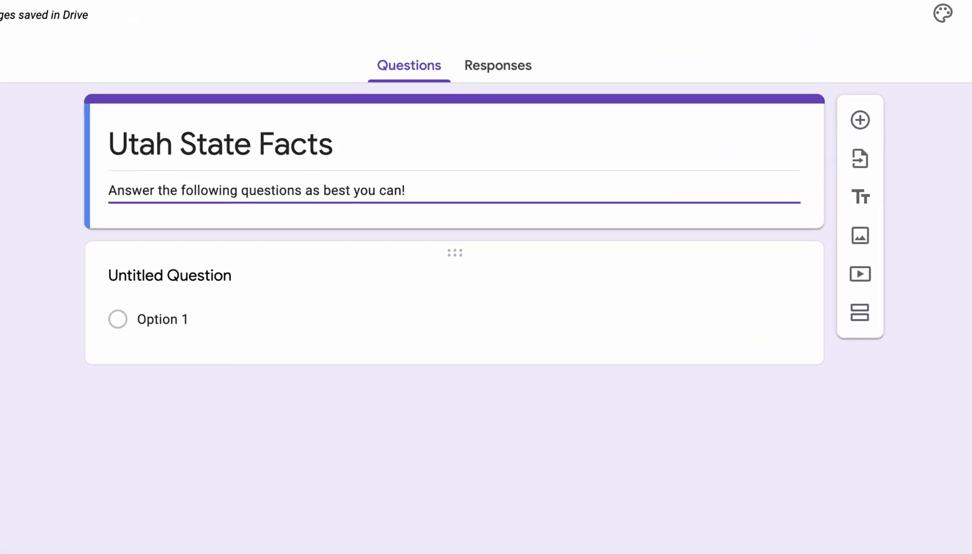
Set the text of the first question to "What year did Utah become a state?"
{"action": "left_click", "coordinate": [170, 275]}
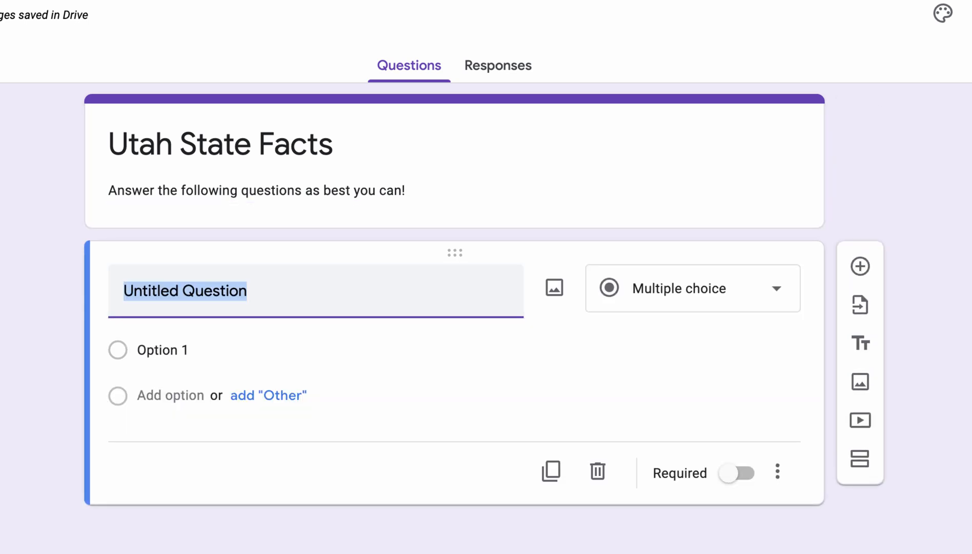
{"action": "type", "text": "What year did Utah become a state"}
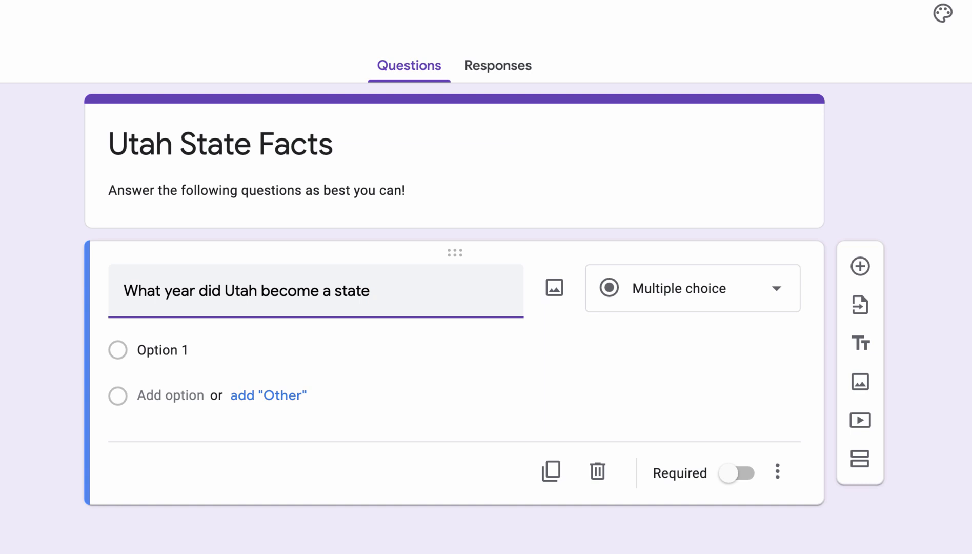
{"action": "type", "text": "?"}
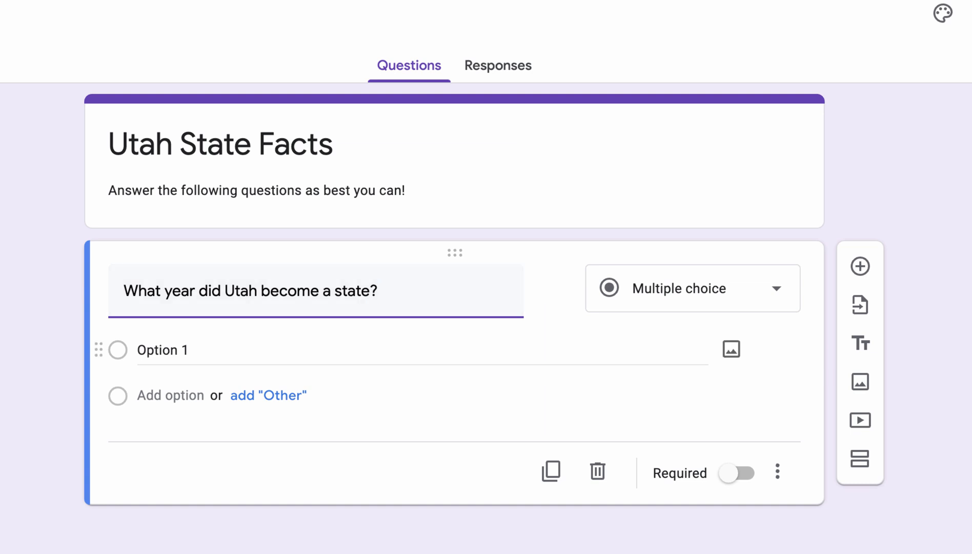
Set the first answer option of the Utah statehood question to 1776
{"action": "left_click", "coordinate": [163, 351]}
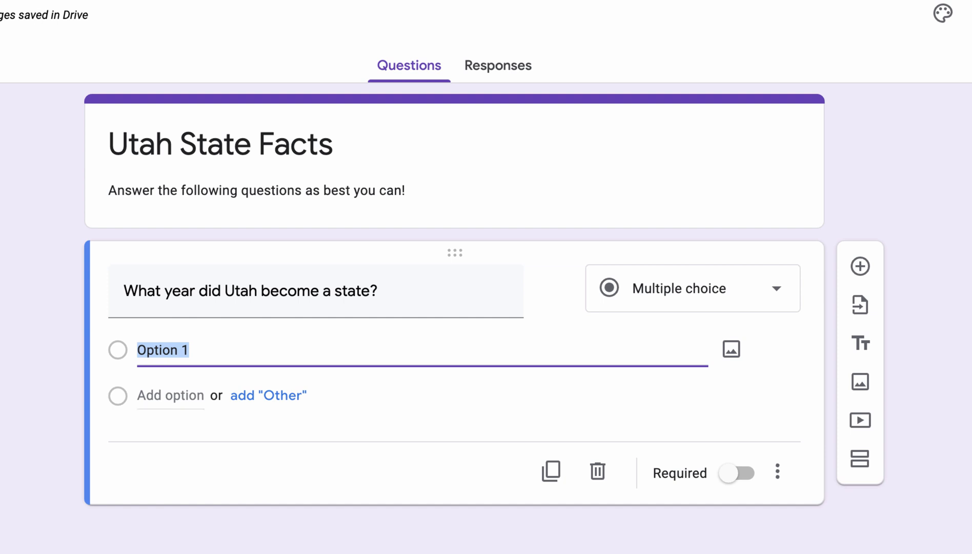
{"action": "type", "text": "1896"}
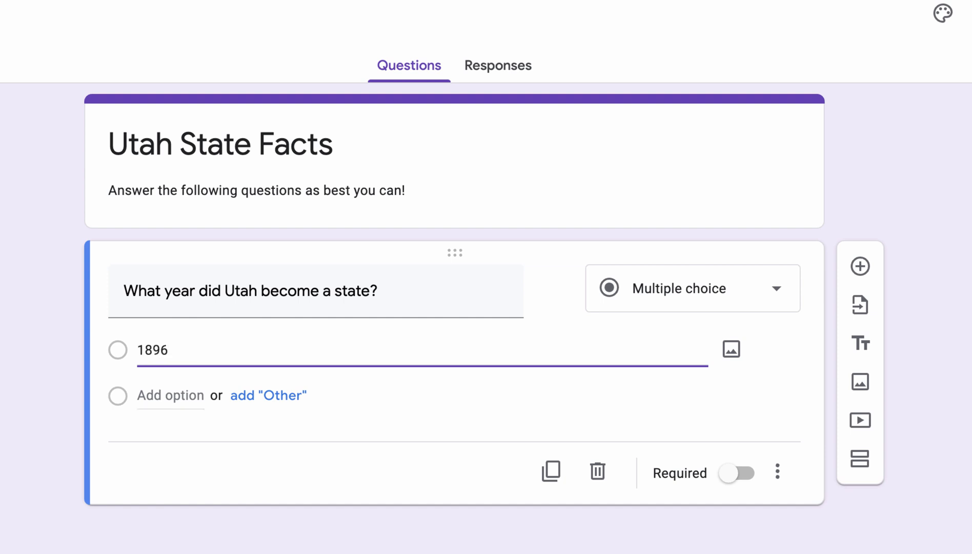
{"action": "key", "text": "BackSpace"}
{"action": "key", "text": "BackSpace"}
{"action": "key", "text": "BackSpace"}
{"action": "type", "text": "7"}
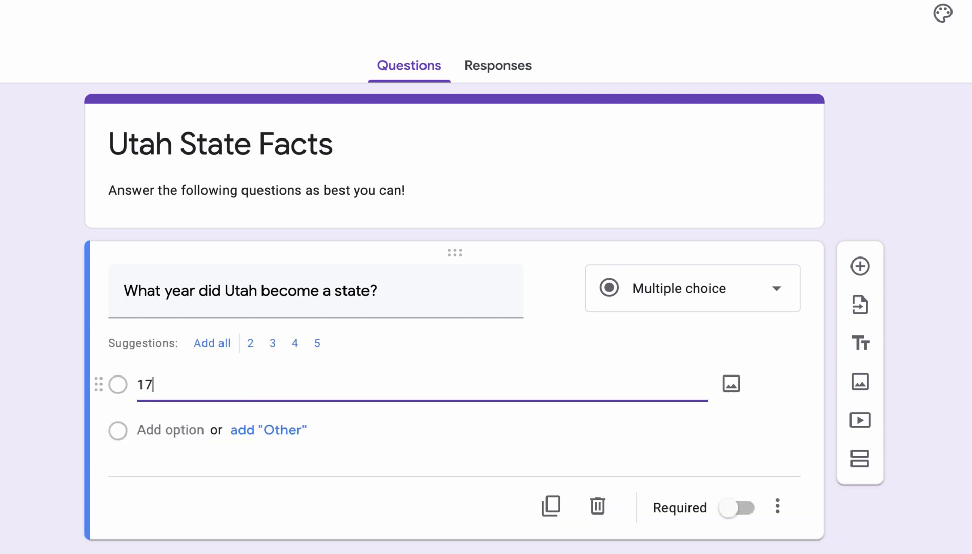
{"action": "type", "text": "6"}
{"action": "key", "text": "BackSpace"}
{"action": "type", "text": "76"}
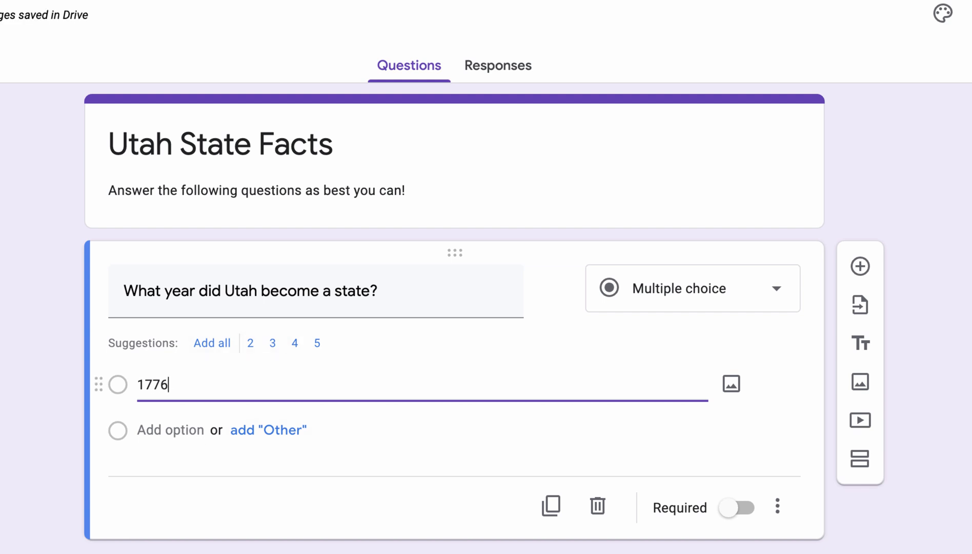
{"action": "key", "text": "Return"}
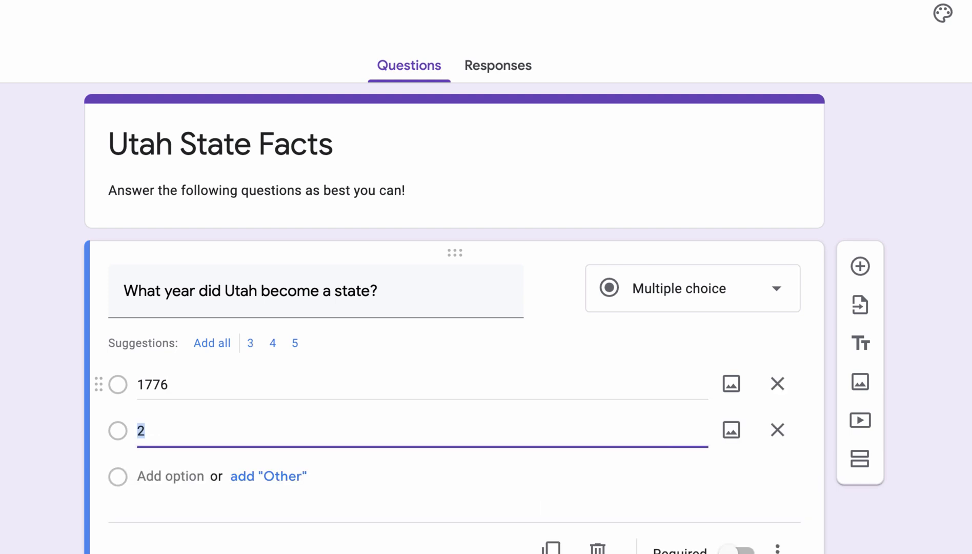
Add the answer options 1876, 1896, 1906 and 1976 to the Utah statehood question and make it required
{"action": "type", "text": "1"}
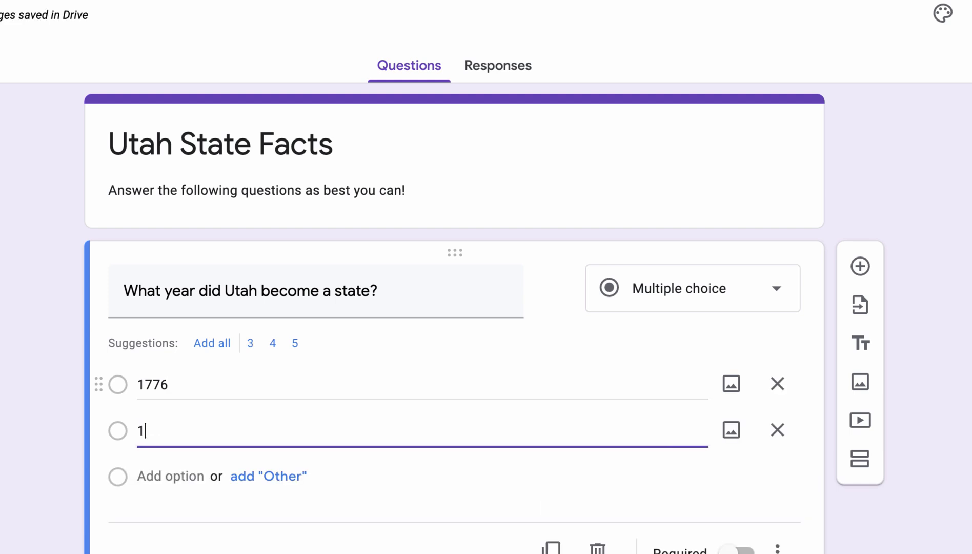
{"action": "type", "text": "876"}
{"action": "key", "text": "Return"}
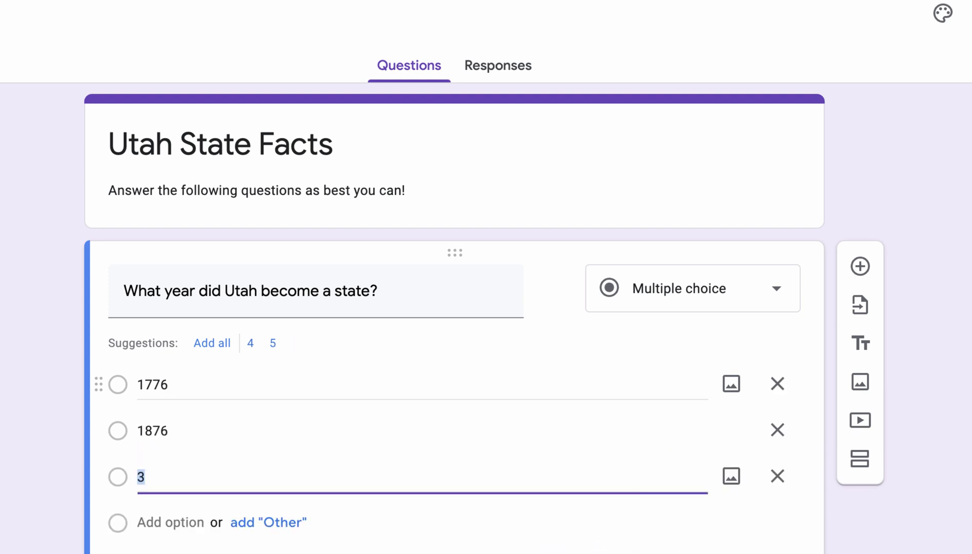
{"action": "type", "text": "1896"}
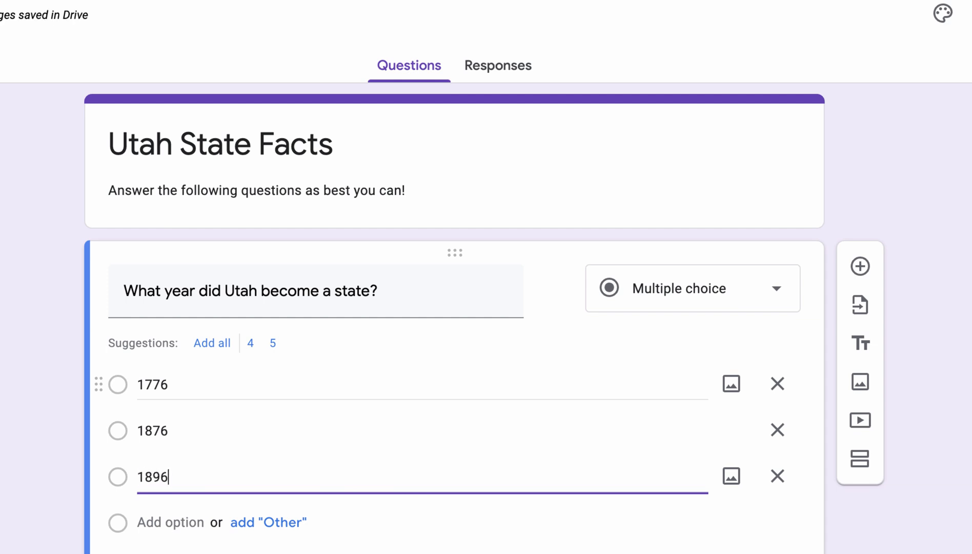
{"action": "key", "text": "Return"}
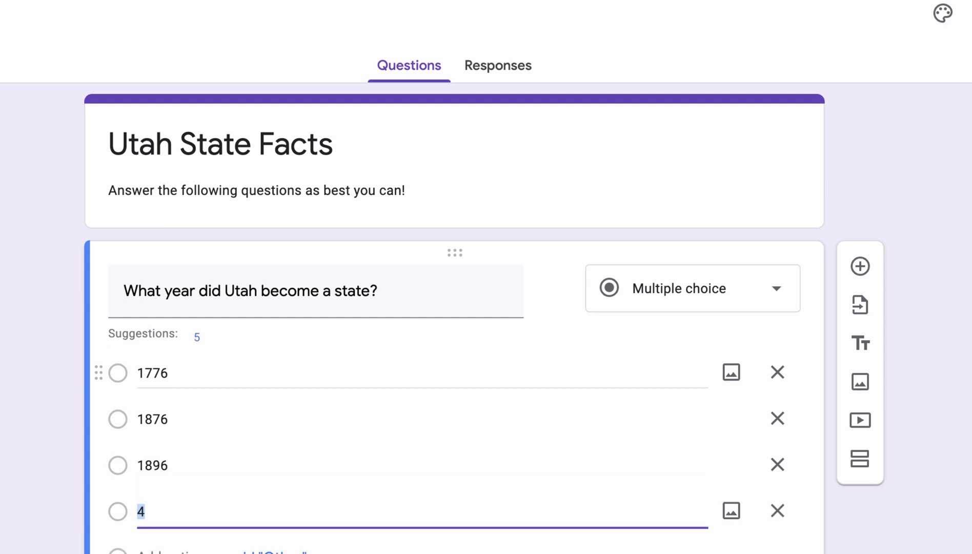
{"action": "type", "text": "1906"}
{"action": "key", "text": "Return"}
{"action": "type", "text": "1976"}
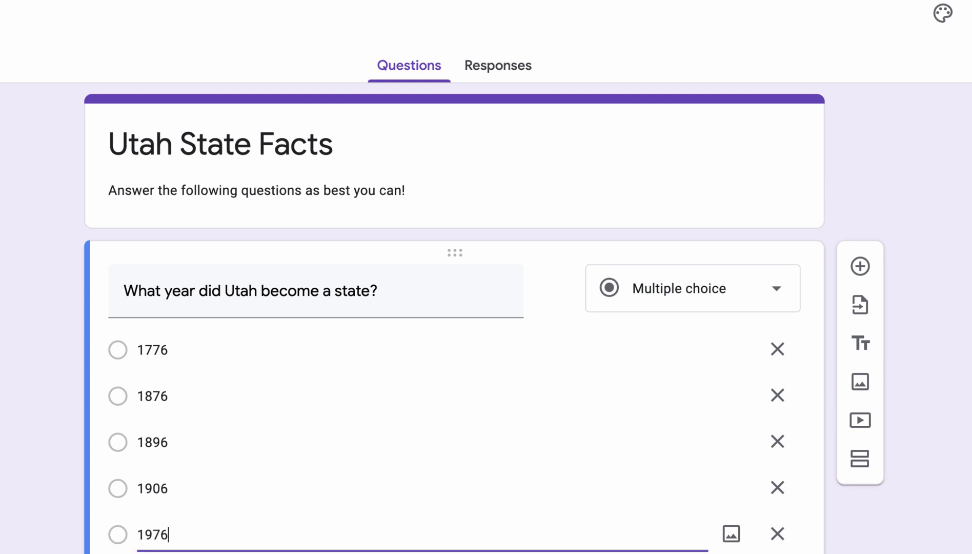
{"action": "key", "text": "Return"}
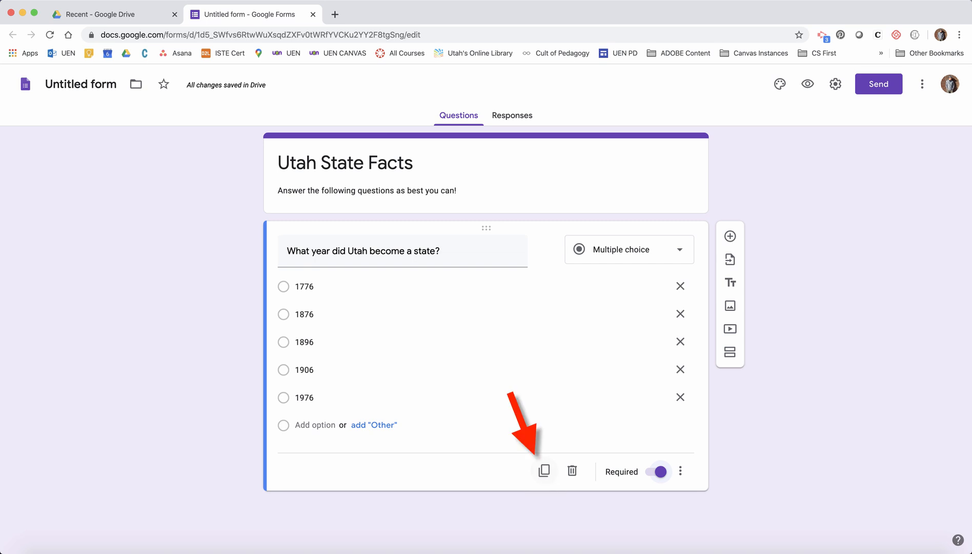
Duplicate the statehood question and change the copy's text to "What year did the colonies declare their independence from England?"
{"action": "left_click", "coordinate": [544, 470]}
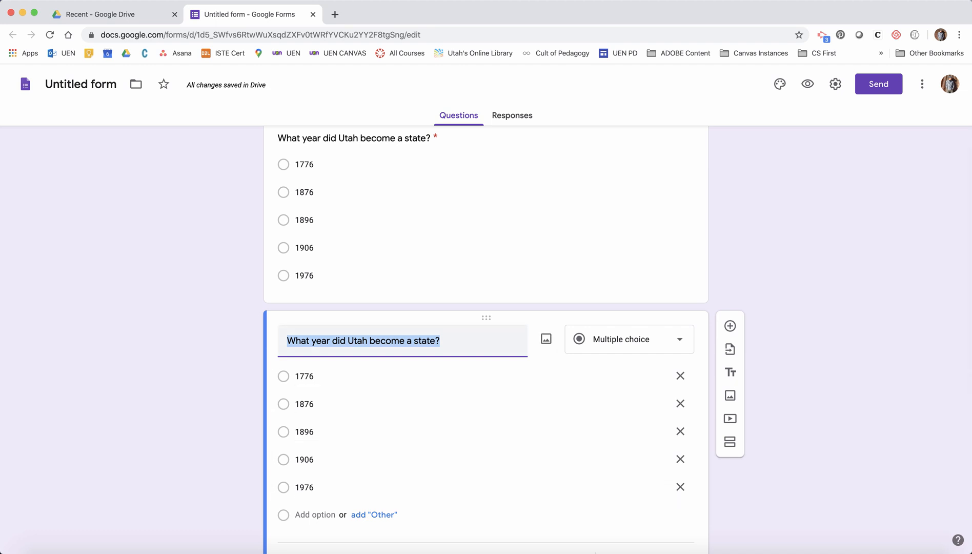
{"action": "type", "text": "What "}
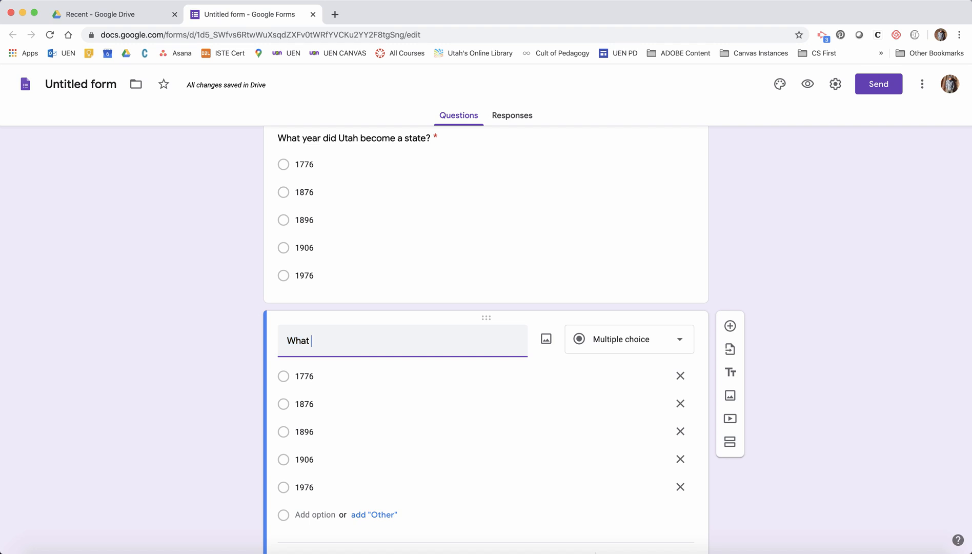
{"action": "type", "text": "year did the colonies decl"}
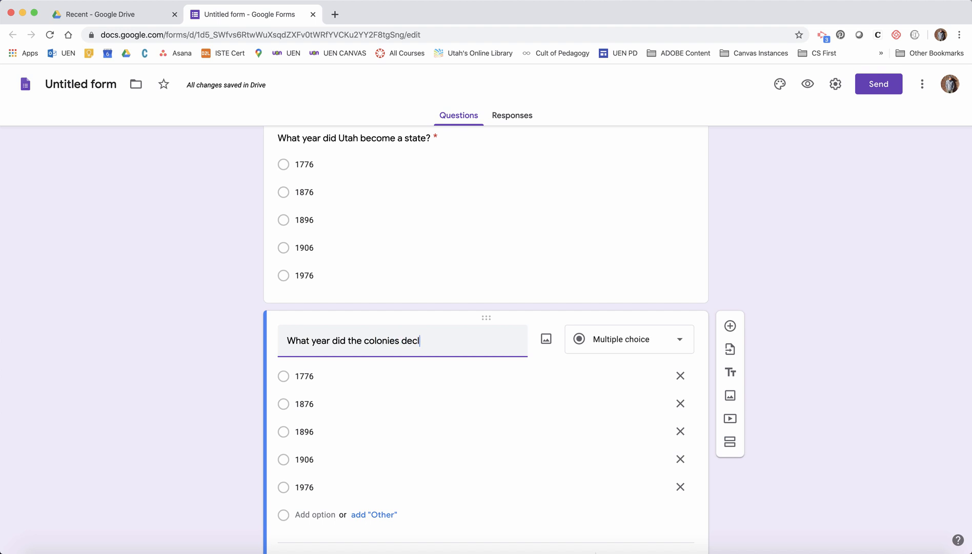
{"action": "type", "text": "are their independence from "}
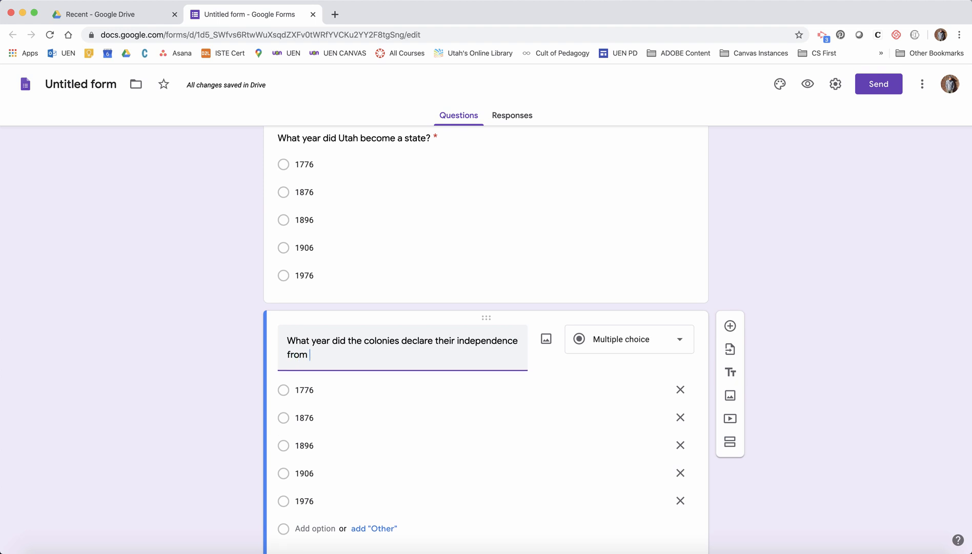
{"action": "type", "text": "England?"}
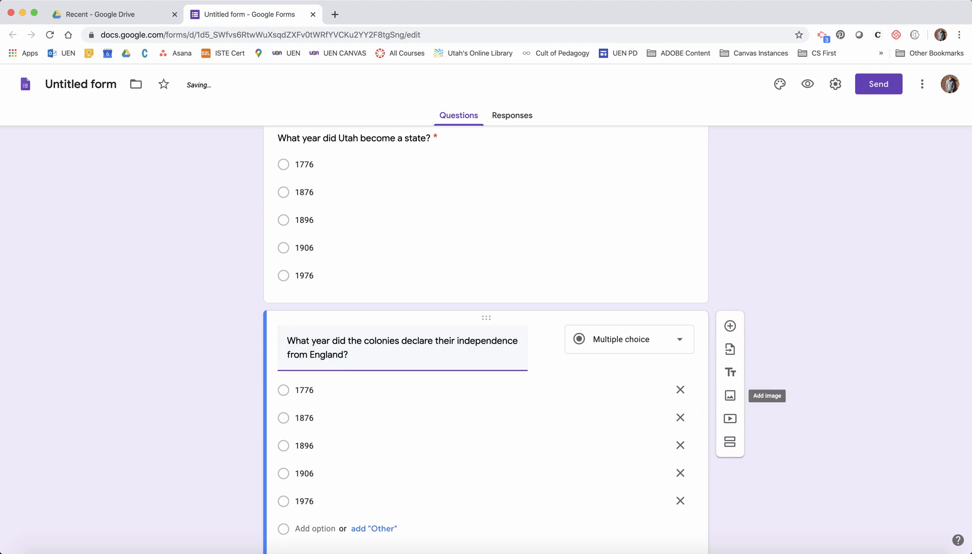
{"action": "left_click", "coordinate": [809, 391]}
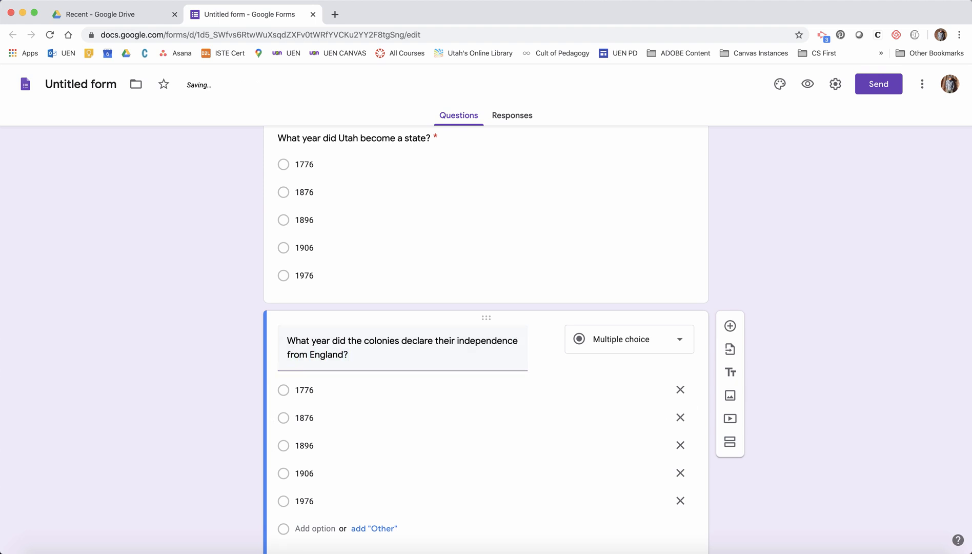
Add a short answer question below the colonies question with the text "Who was the first governor of Utah?"
{"action": "scroll", "coordinate": [810, 391], "scroll_direction": "down", "scroll_amount": 3}
{"action": "scroll", "coordinate": [486, 339], "scroll_direction": "up", "scroll_amount": 4}
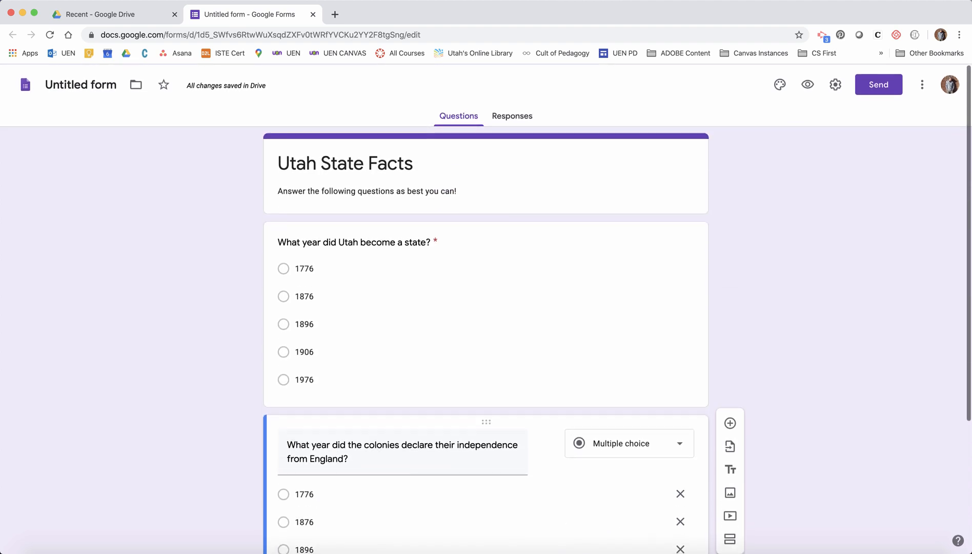
{"action": "scroll", "coordinate": [486, 338], "scroll_direction": "down", "scroll_amount": 4}
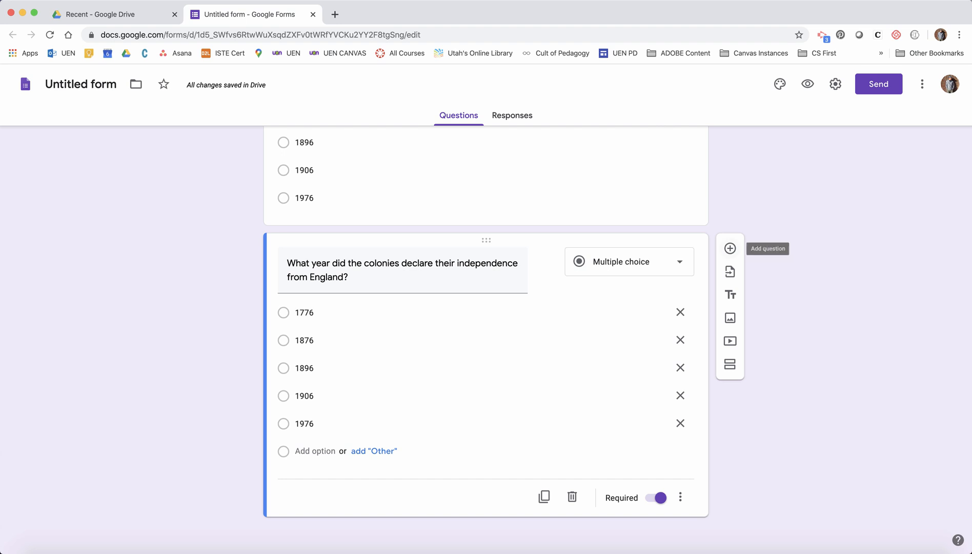
{"action": "left_click", "coordinate": [730, 248]}
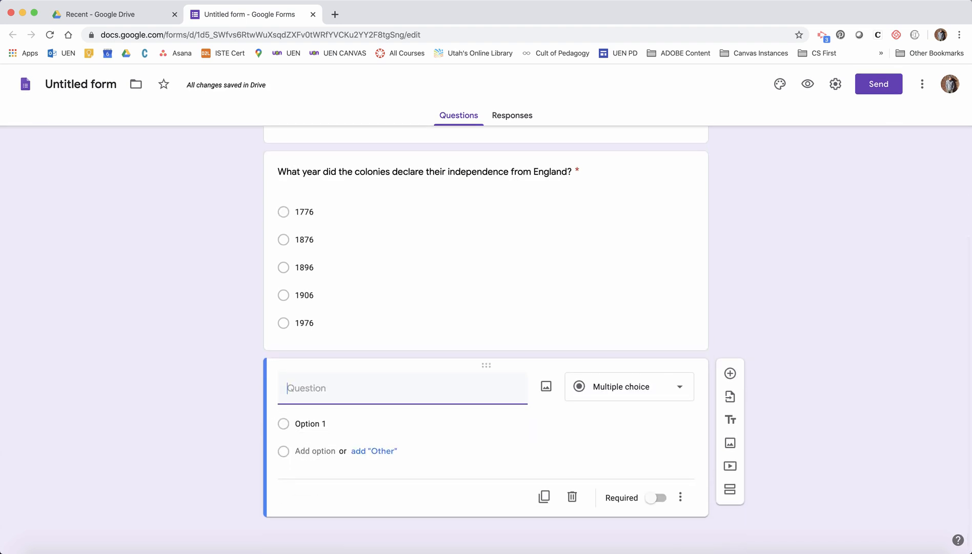
{"action": "left_click", "coordinate": [629, 386]}
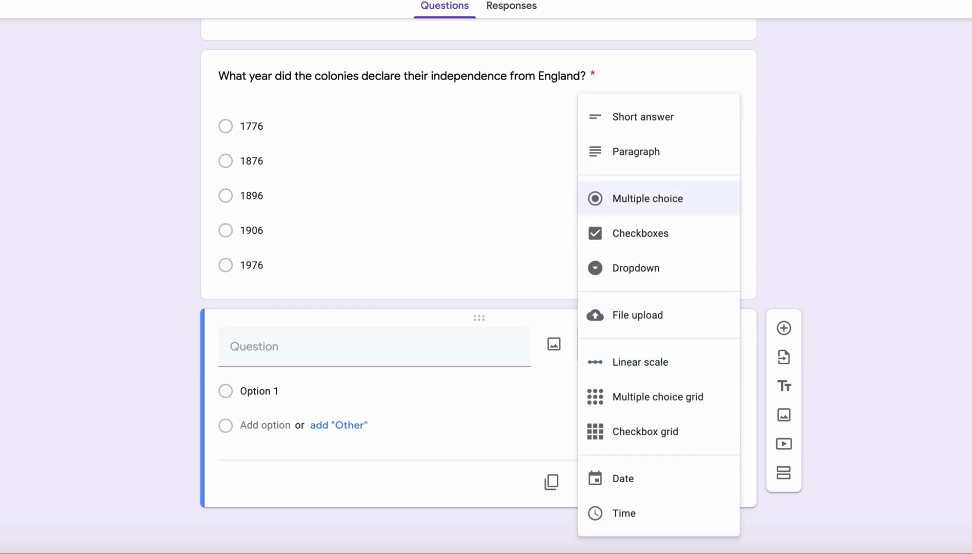
{"action": "left_click", "coordinate": [643, 116]}
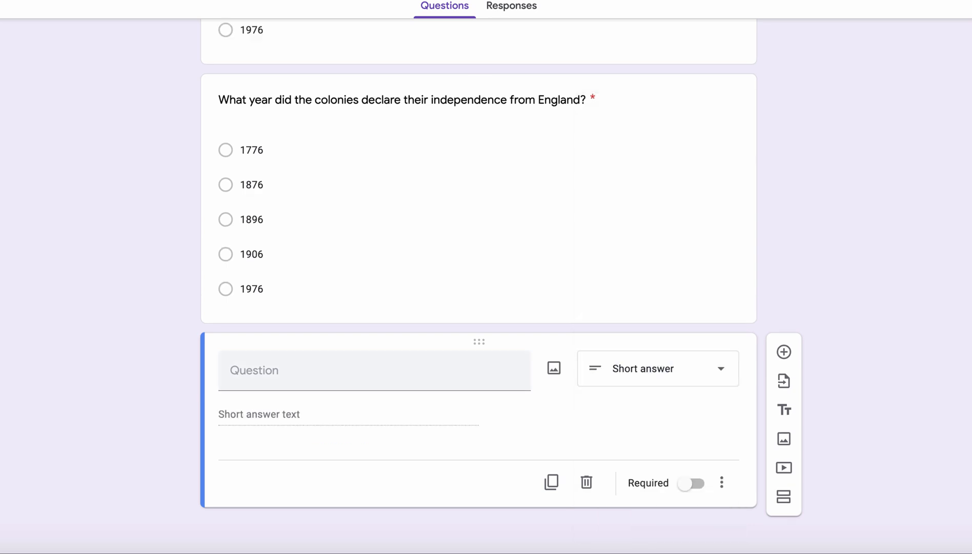
{"action": "type", "text": "Who"}
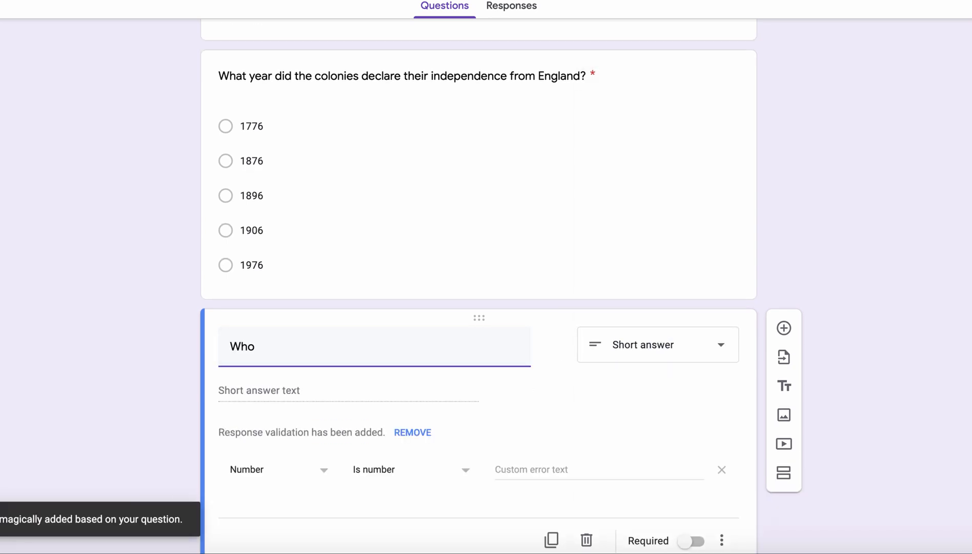
{"action": "type", "text": " was the first governor of Utah?"}
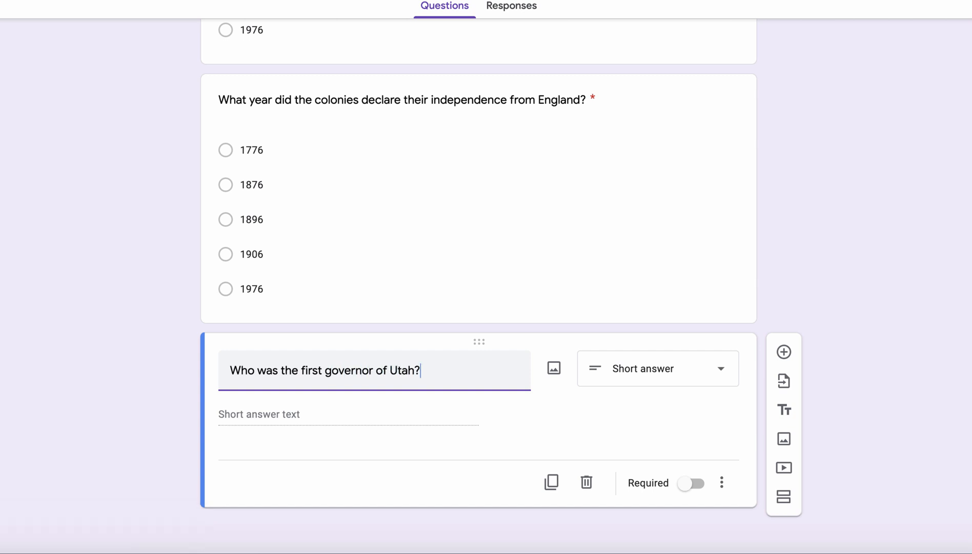
Capitalize "Governor" in the first governor question and make the question required
{"action": "left_click", "coordinate": [325, 370]}
{"action": "key", "text": "Right"}
{"action": "key", "text": "BackSpace"}
{"action": "type", "text": "G"}
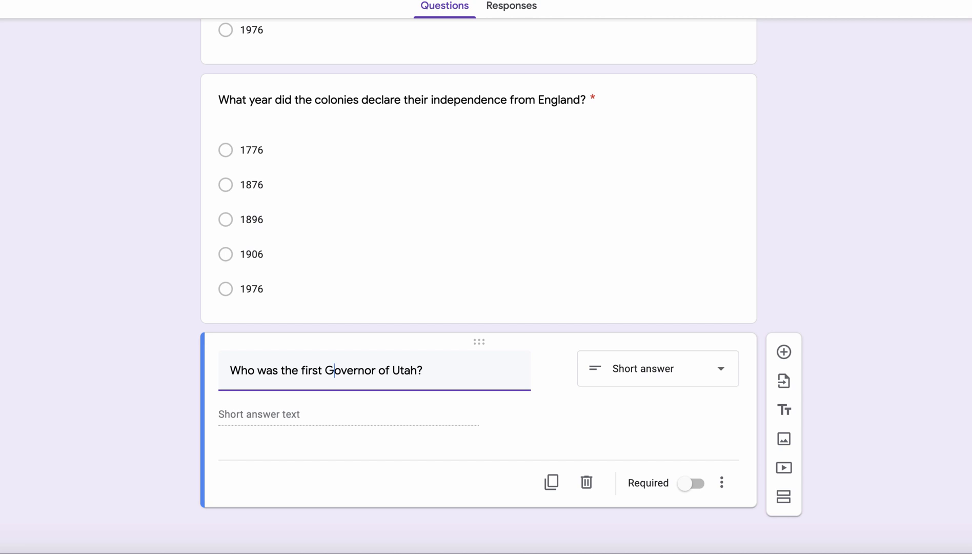
{"action": "left_click", "coordinate": [691, 483]}
{"action": "left_click", "coordinate": [440, 254]}
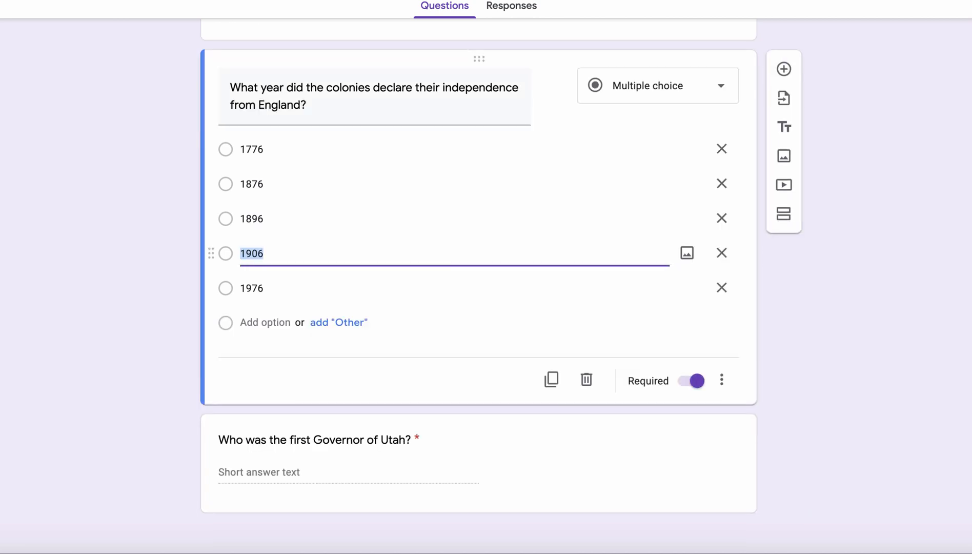
{"action": "scroll", "coordinate": [666, 230], "scroll_direction": "up", "scroll_amount": 5}
{"action": "left_click", "coordinate": [666, 221]}
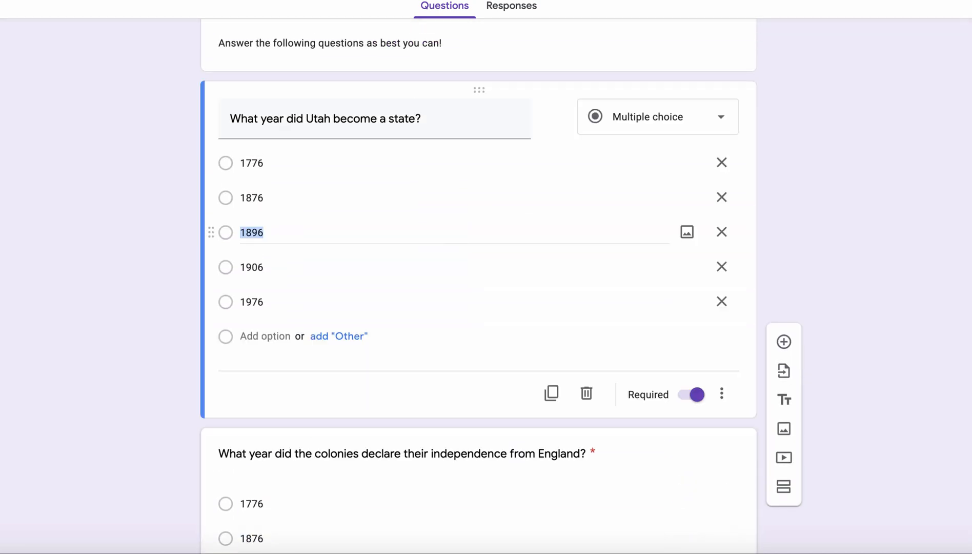
{"action": "scroll", "coordinate": [486, 277], "scroll_direction": "down", "scroll_amount": 5}
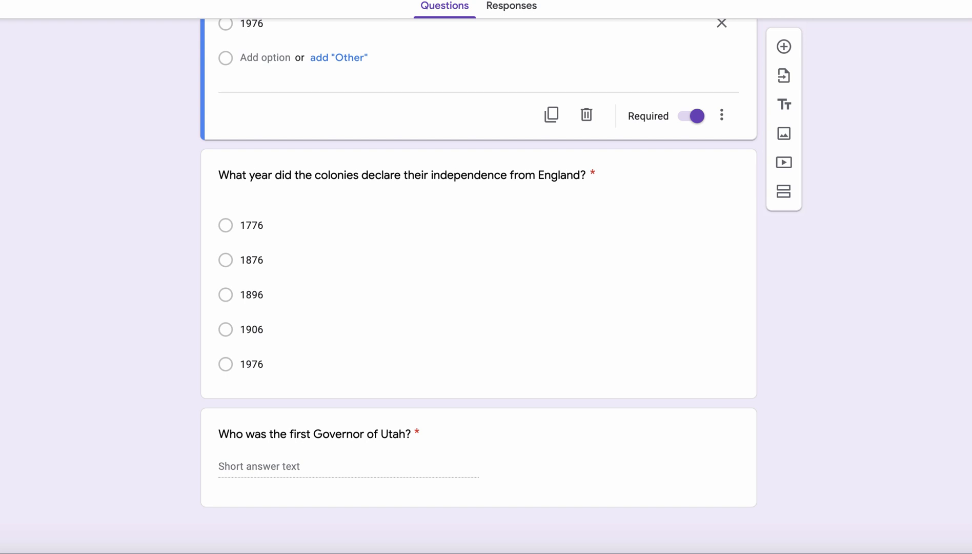
Change the form's theme color to orange
{"action": "scroll", "coordinate": [265, 385], "scroll_direction": "up", "scroll_amount": 6}
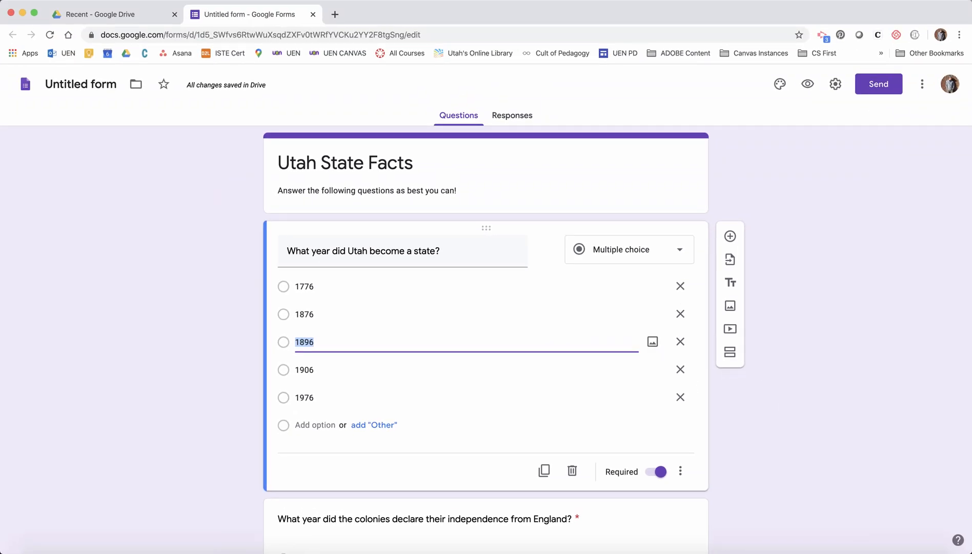
{"action": "left_click", "coordinate": [780, 84]}
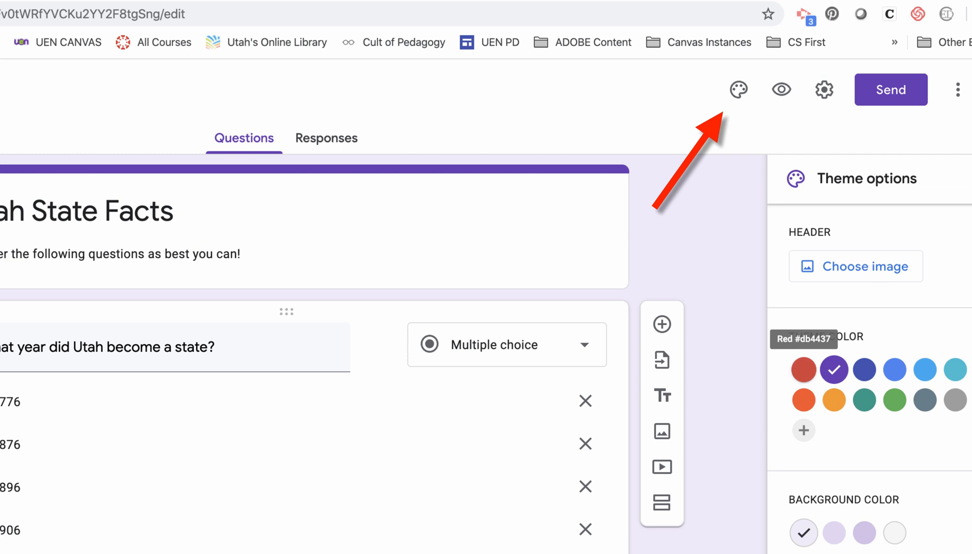
{"action": "left_click", "coordinate": [804, 400]}
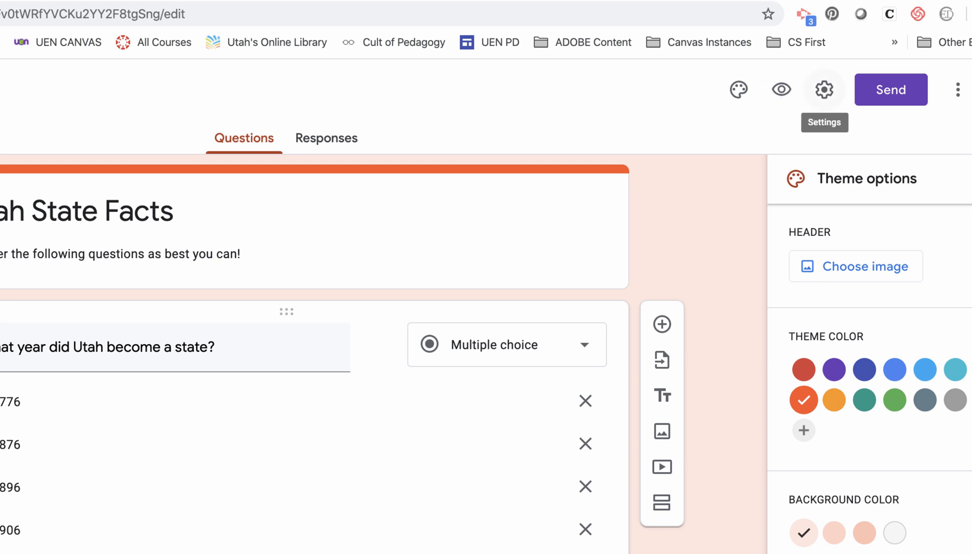
Turn the form into a quiz that releases grades later, after manual review, and save the settings
{"action": "left_click", "coordinate": [824, 89]}
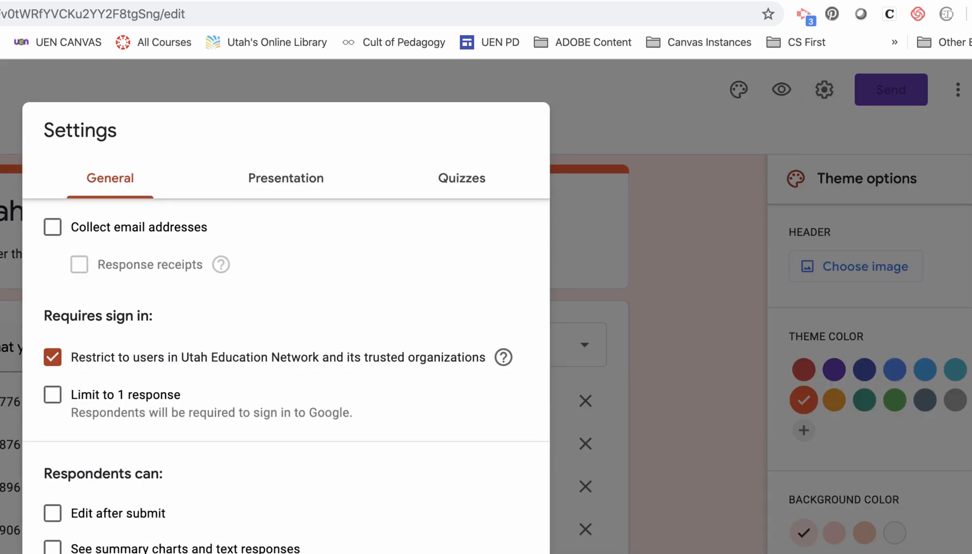
{"action": "left_click", "coordinate": [461, 177]}
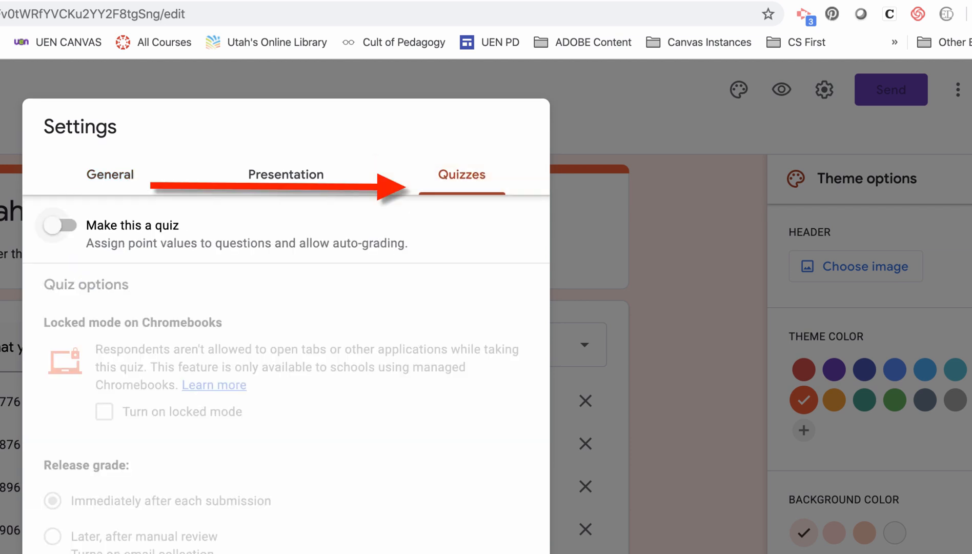
{"action": "left_click", "coordinate": [58, 225]}
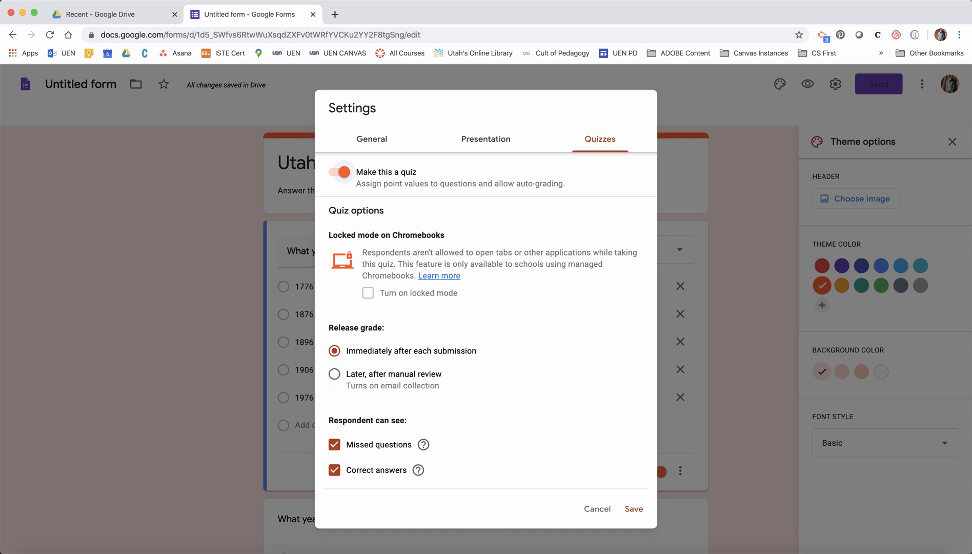
{"action": "left_click", "coordinate": [334, 374]}
{"action": "left_click", "coordinate": [633, 508]}
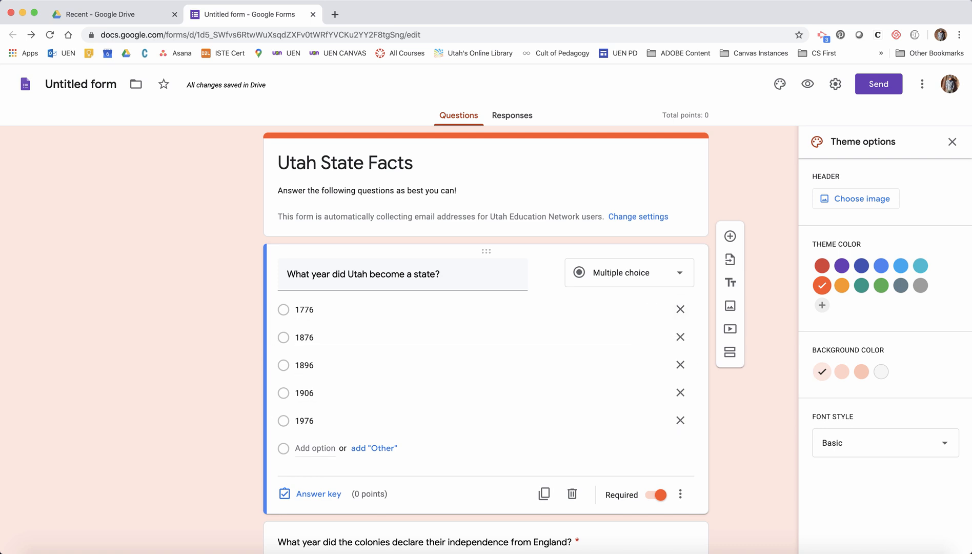
In the answer key of the Utah statehood question, mark 1896 as correct and assign 1 point
{"action": "scroll", "coordinate": [486, 338], "scroll_direction": "down", "scroll_amount": 2}
{"action": "scroll", "coordinate": [486, 338], "scroll_direction": "up", "scroll_amount": 1}
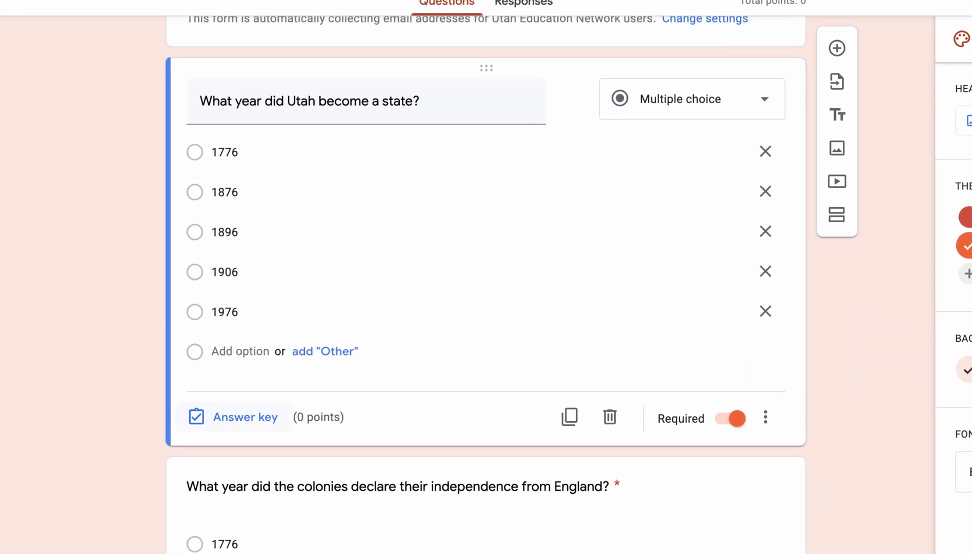
{"action": "left_click", "coordinate": [233, 417]}
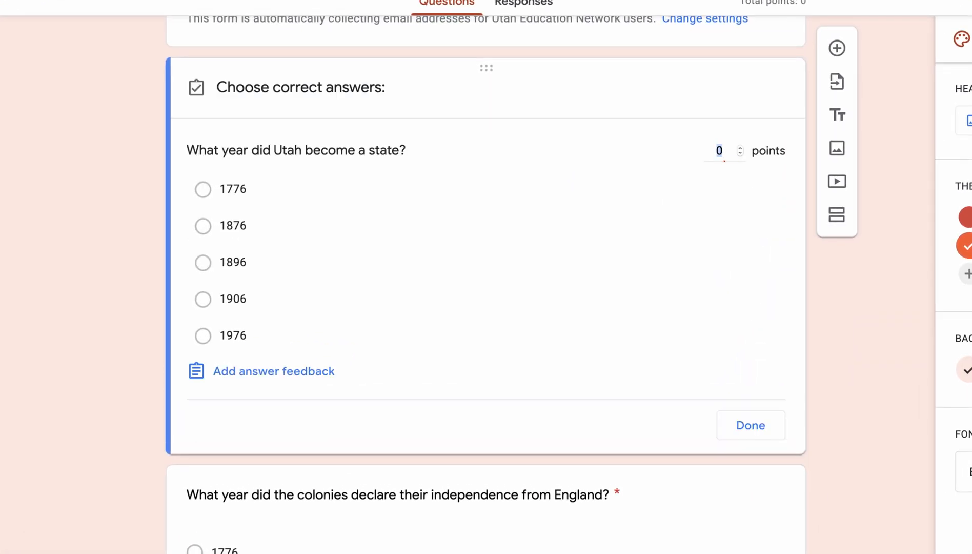
{"action": "scroll", "coordinate": [233, 417], "scroll_direction": "up", "scroll_amount": 2}
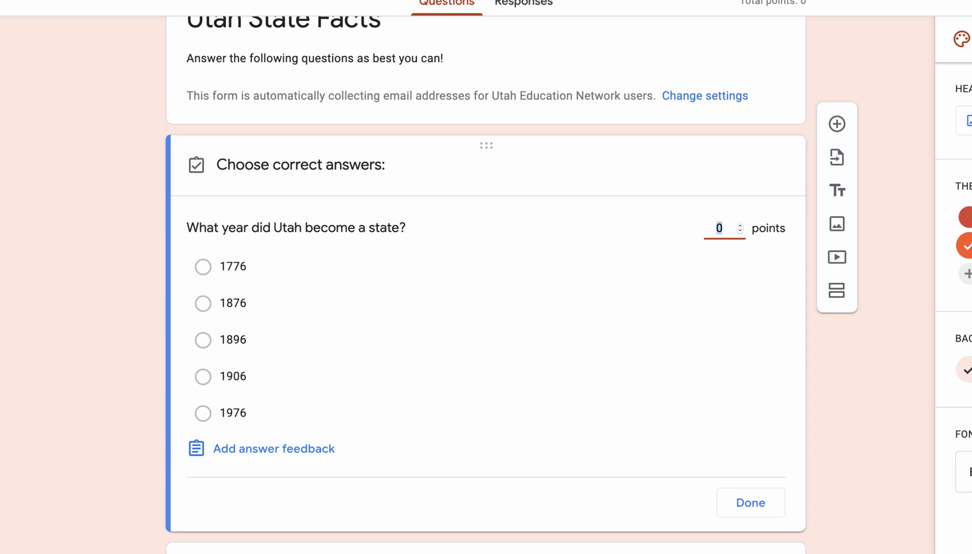
{"action": "left_click", "coordinate": [203, 340]}
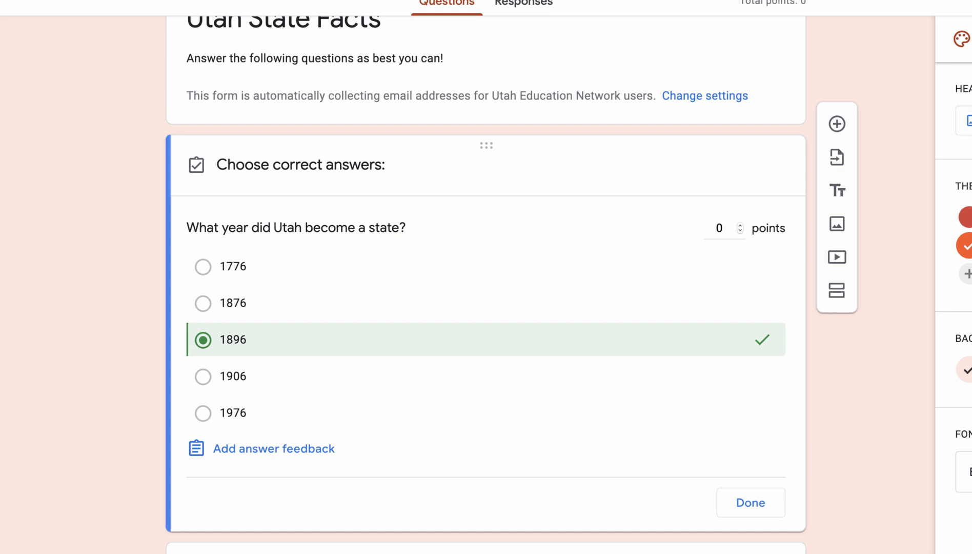
{"action": "left_click", "coordinate": [716, 228]}
{"action": "key", "text": "Up"}
Add the incorrect-answer feedback "Try again and remember it was a bit of time after Utah was founded." to the statehood question
{"action": "left_click", "coordinate": [274, 448]}
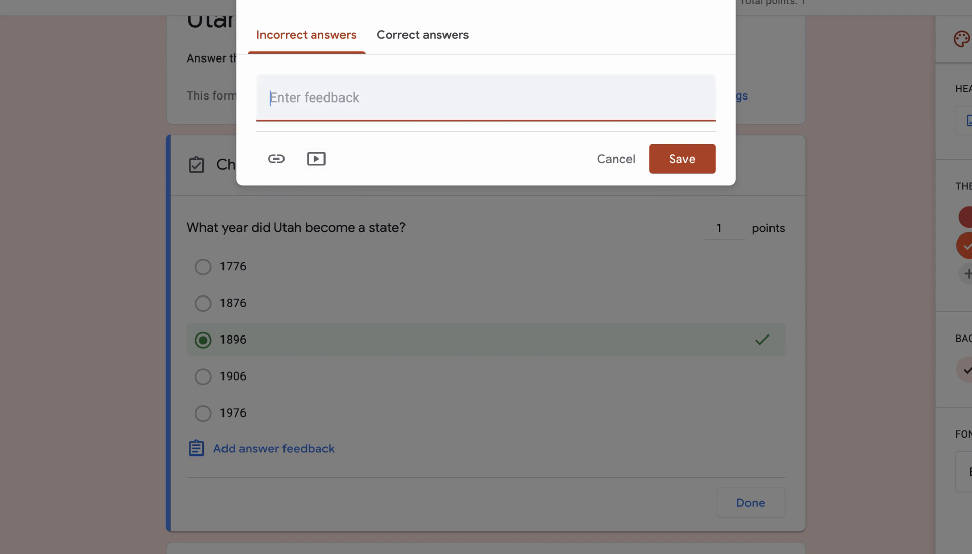
{"action": "type", "text": "Tilly"}
{"action": "key", "text": "BackSpace"}
{"action": "key", "text": "BackSpace"}
{"action": "key", "text": "BackSpace"}
{"action": "key", "text": "BackSpace"}
{"action": "key", "text": "BackSpace"}
{"action": "type", "text": "ry"}
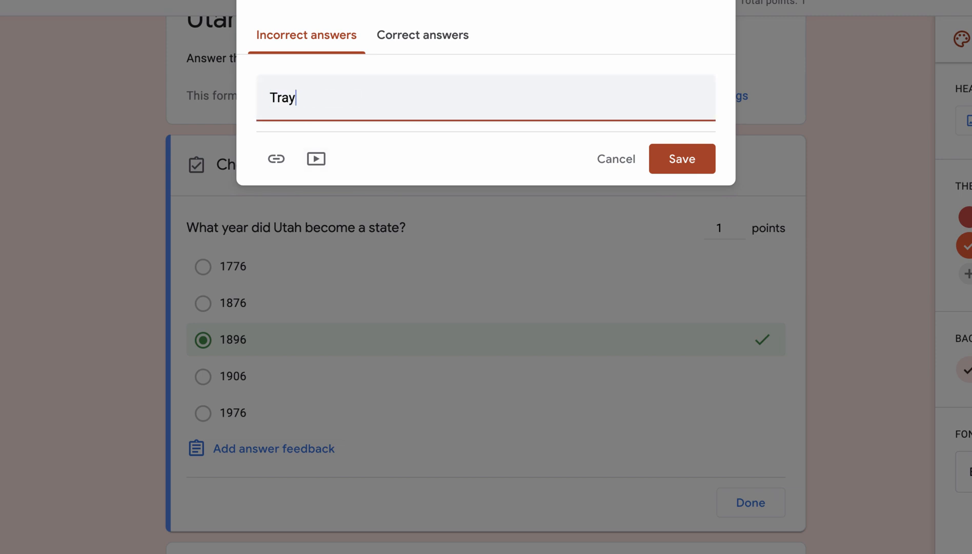
{"action": "key", "text": "BackSpace"}
{"action": "key", "text": "BackSpace"}
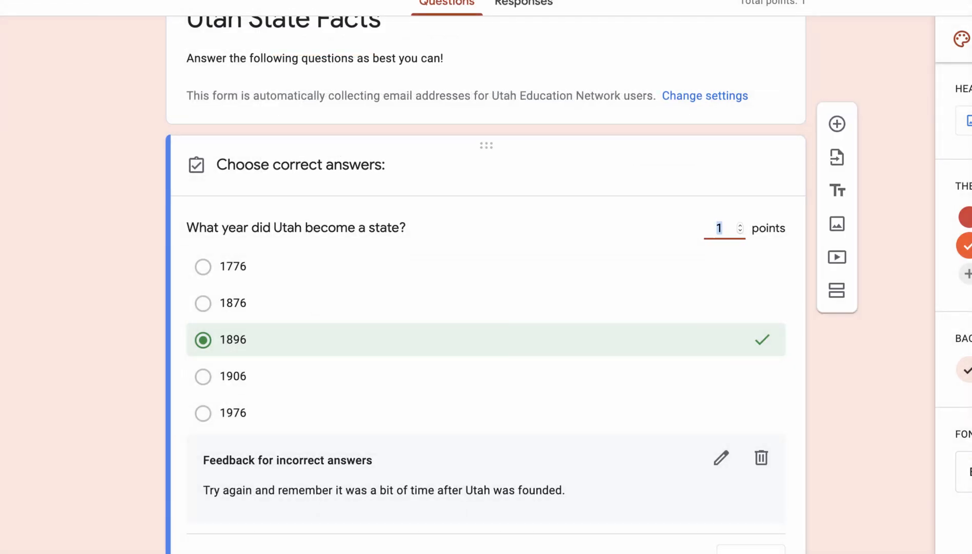
Add the correct-answer feedback "Way to go!" to the statehood question
{"action": "left_click", "coordinate": [721, 457]}
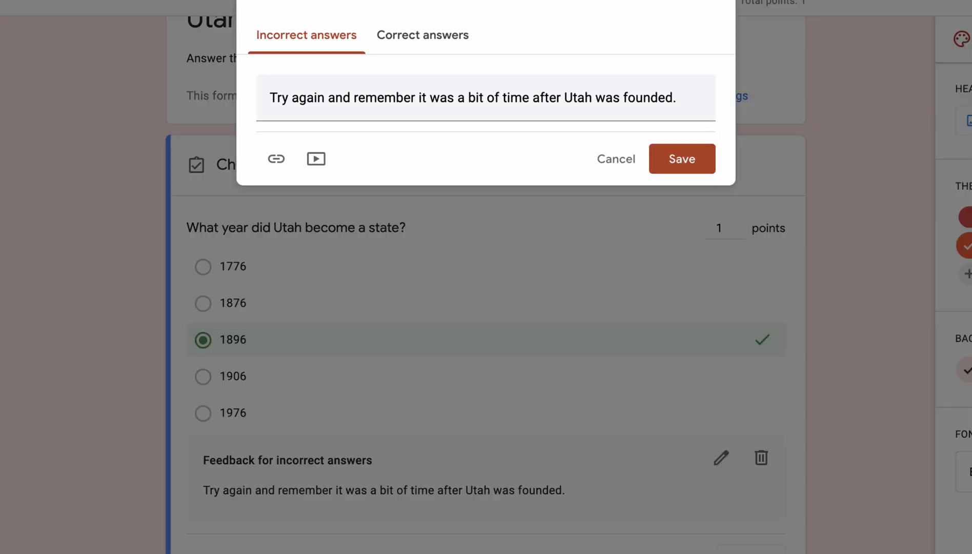
{"action": "left_click", "coordinate": [422, 35]}
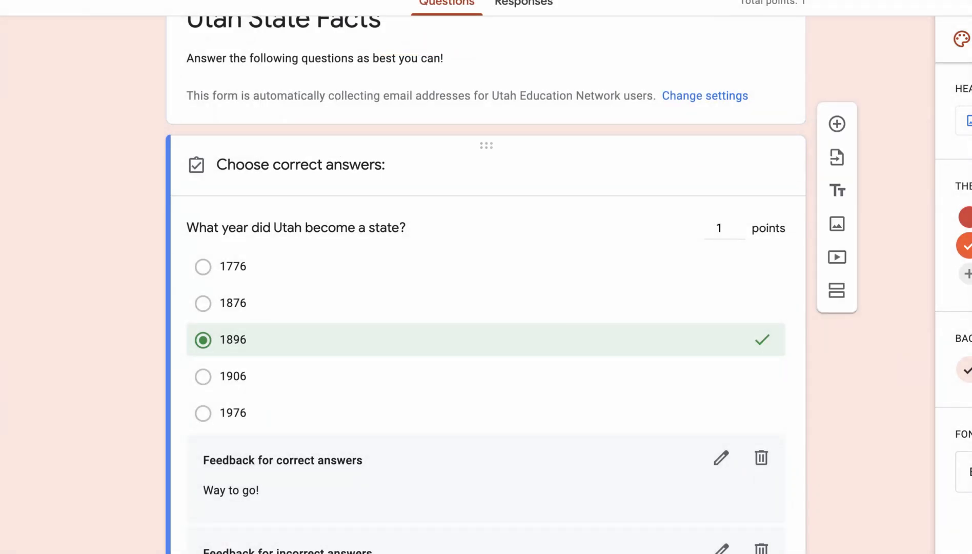
{"action": "scroll", "coordinate": [720, 354], "scroll_direction": "down", "scroll_amount": 2}
{"action": "left_click", "coordinate": [720, 354]}
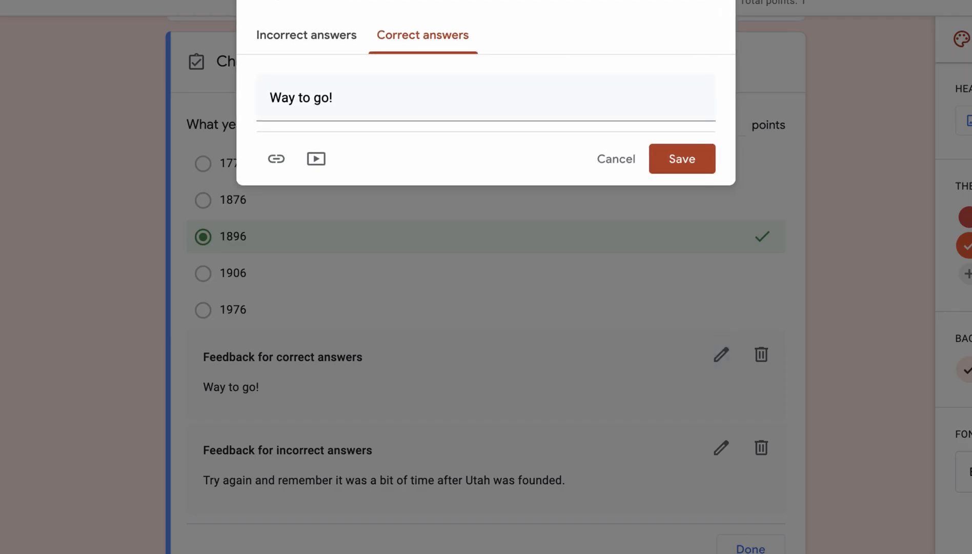
{"action": "left_click", "coordinate": [306, 35]}
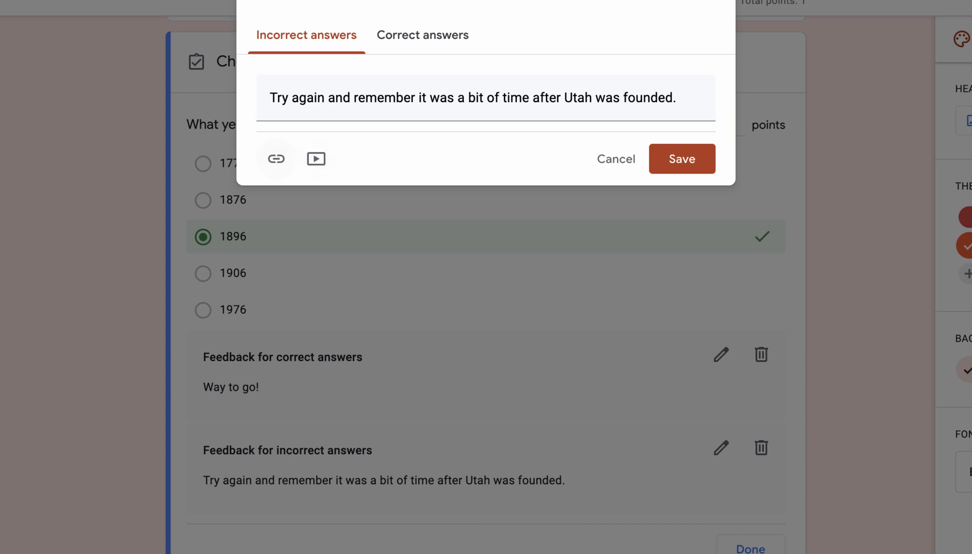
{"action": "left_click", "coordinate": [275, 158]}
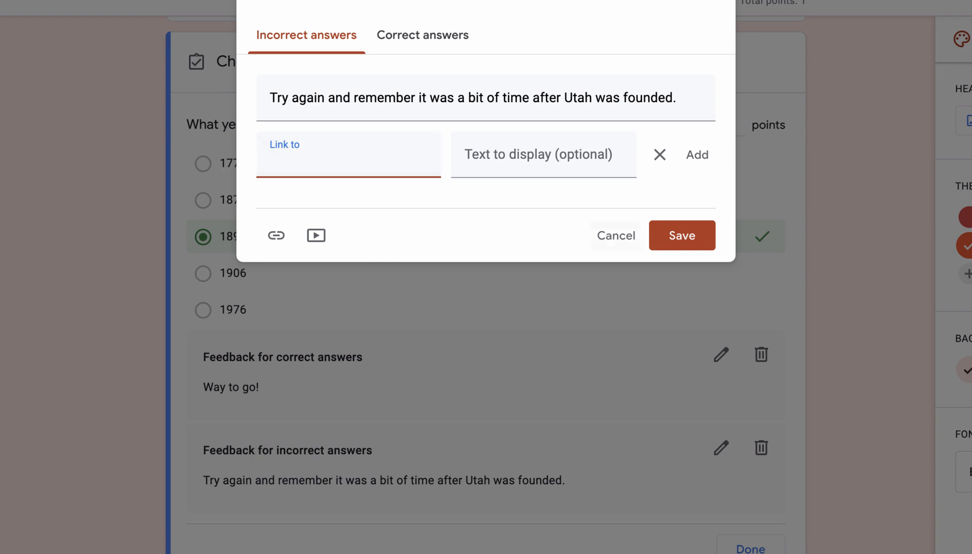
{"action": "left_click", "coordinate": [610, 241]}
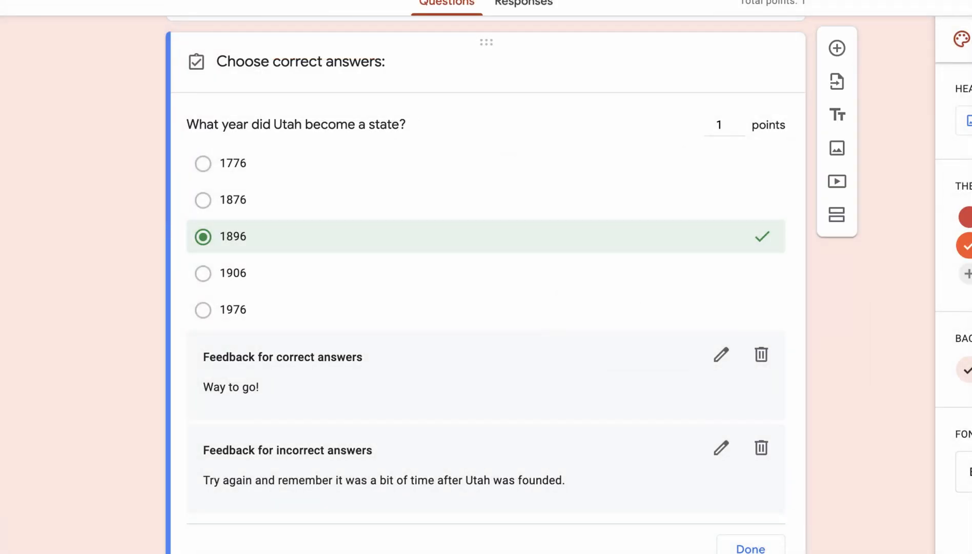
Mark 1776 as the correct answer in the answer key of the colonies' independence question
{"action": "scroll", "coordinate": [486, 285], "scroll_direction": "down", "scroll_amount": 8}
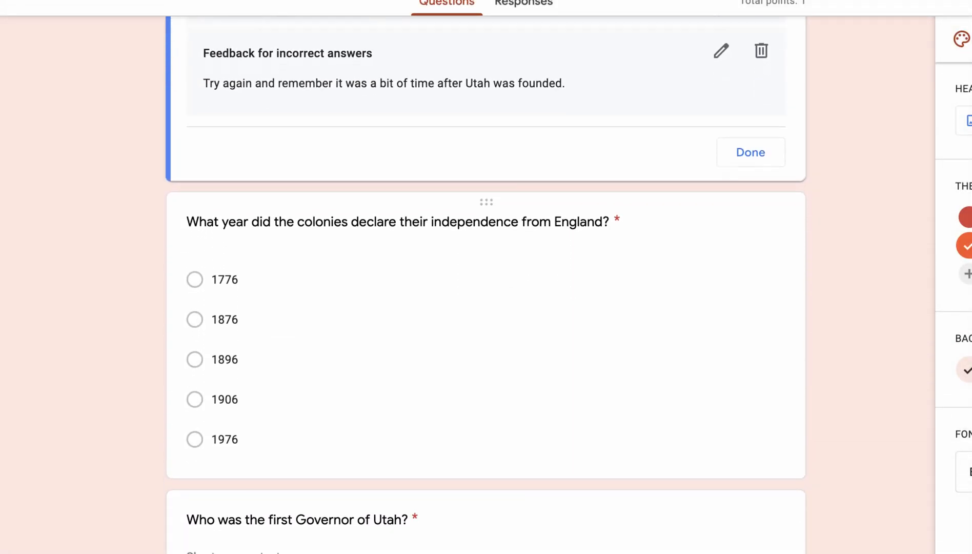
{"action": "scroll", "coordinate": [486, 285], "scroll_direction": "down", "scroll_amount": 1}
{"action": "left_click", "coordinate": [461, 266]}
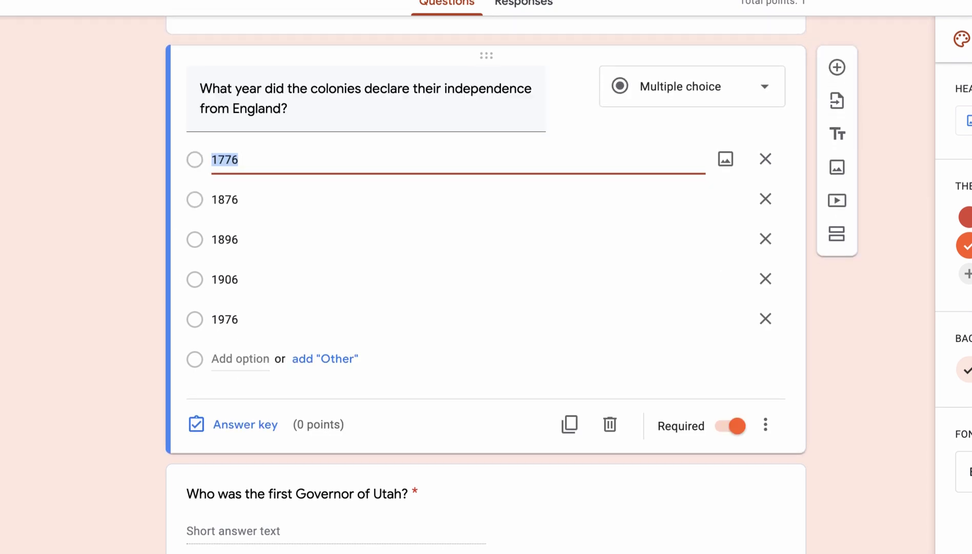
{"action": "left_click", "coordinate": [245, 424]}
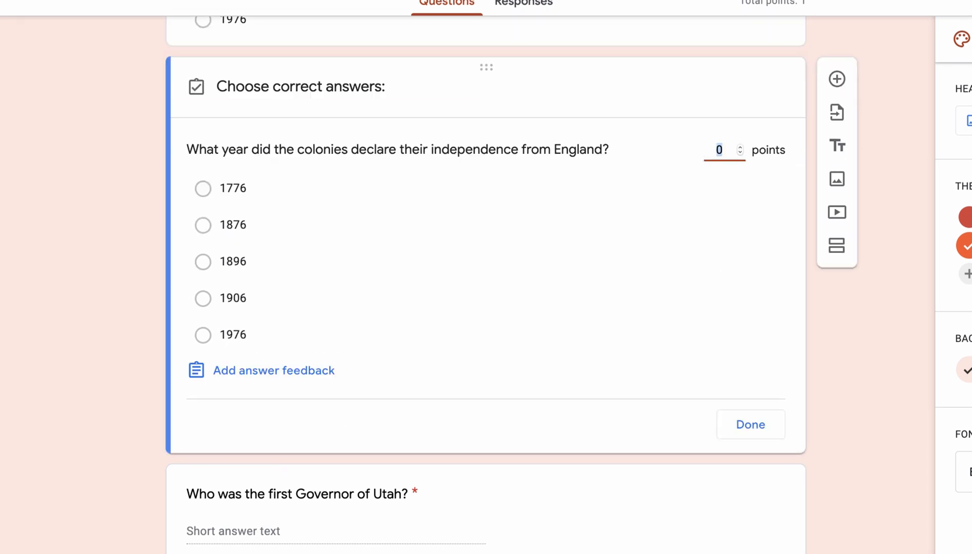
{"action": "left_click", "coordinate": [202, 188]}
{"action": "left_click", "coordinate": [750, 423]}
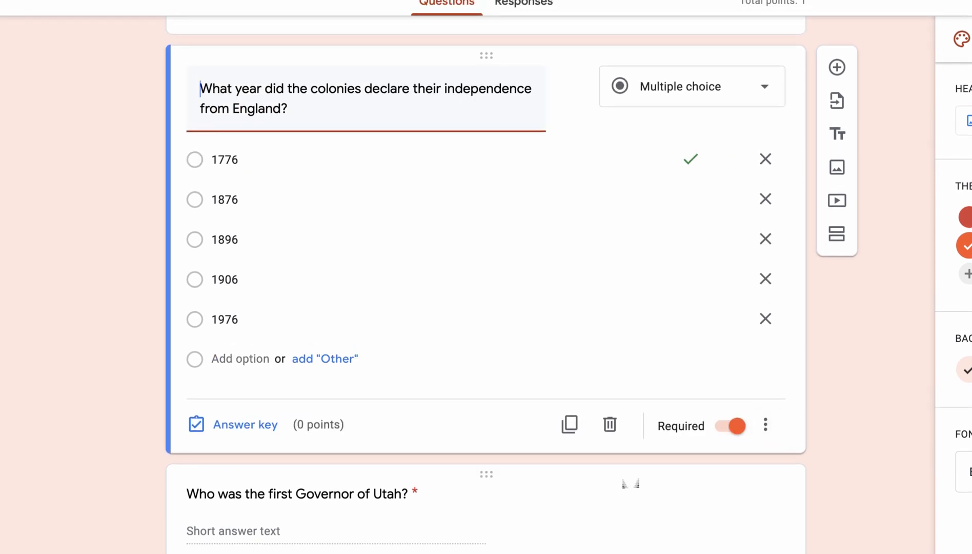
Add "Brigham Young" as a correct answer in the answer key of the first Governor question
{"action": "left_click", "coordinate": [297, 493]}
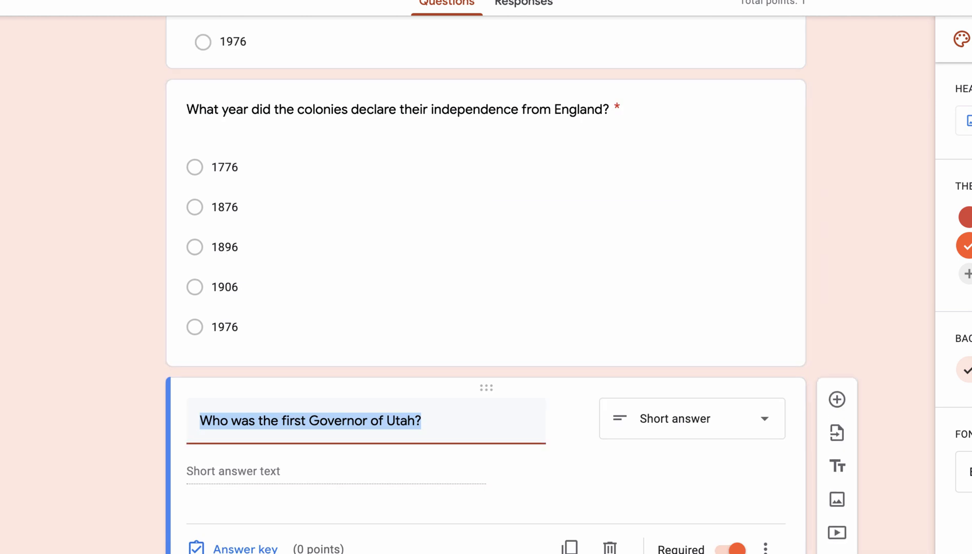
{"action": "left_click", "coordinate": [241, 548]}
{"action": "scroll", "coordinate": [243, 461], "scroll_direction": "down", "scroll_amount": 2}
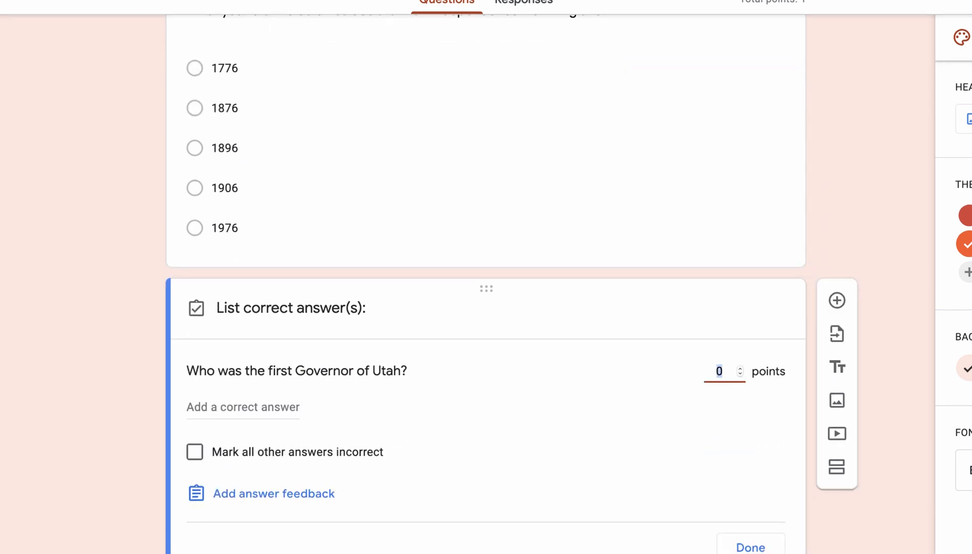
{"action": "left_click", "coordinate": [243, 408]}
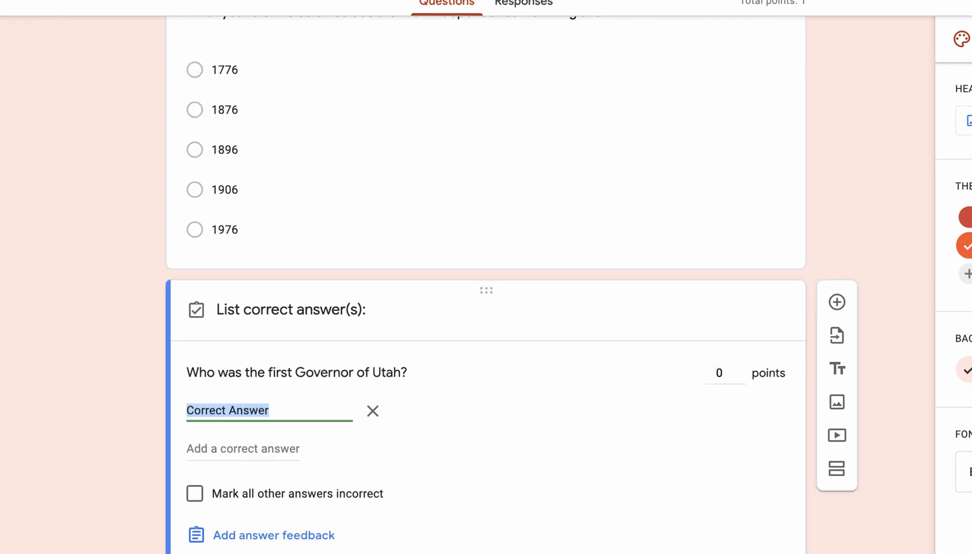
{"action": "type", "text": "Brigham Young"}
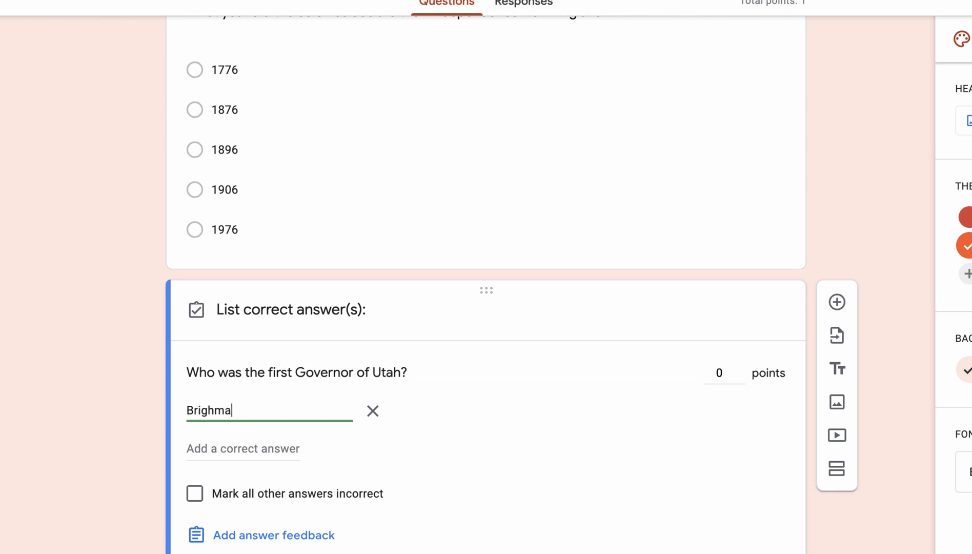
{"action": "key", "text": "Return"}
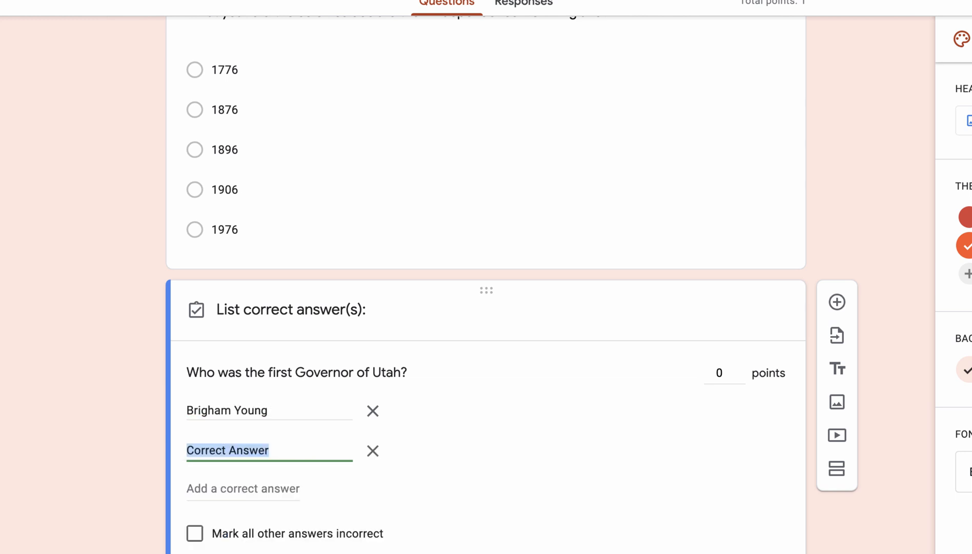
Add "B Young" and "bringham young" as alternative correct answers to the first Governor question
{"action": "type", "text": "B"}
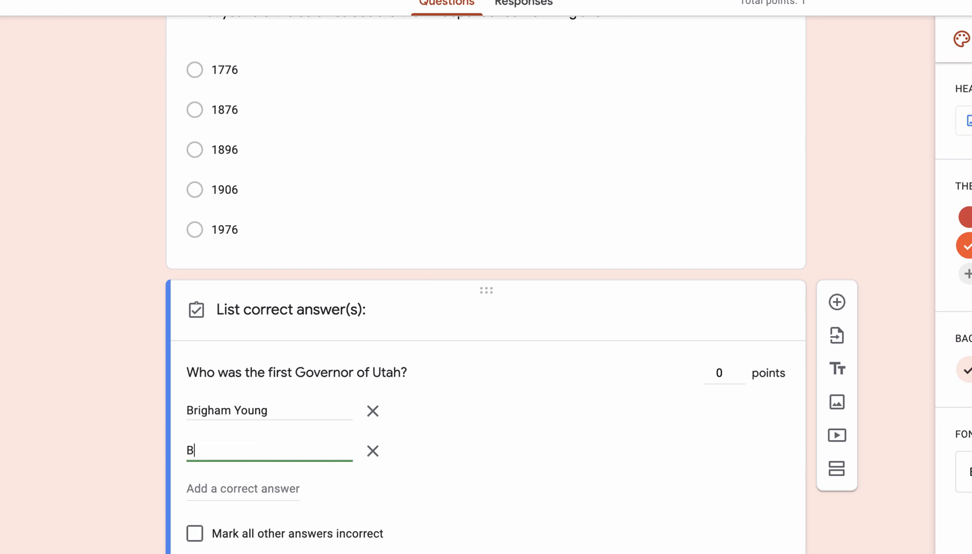
{"action": "type", "text": " Young"}
{"action": "key", "text": "Return"}
{"action": "type", "text": "b"}
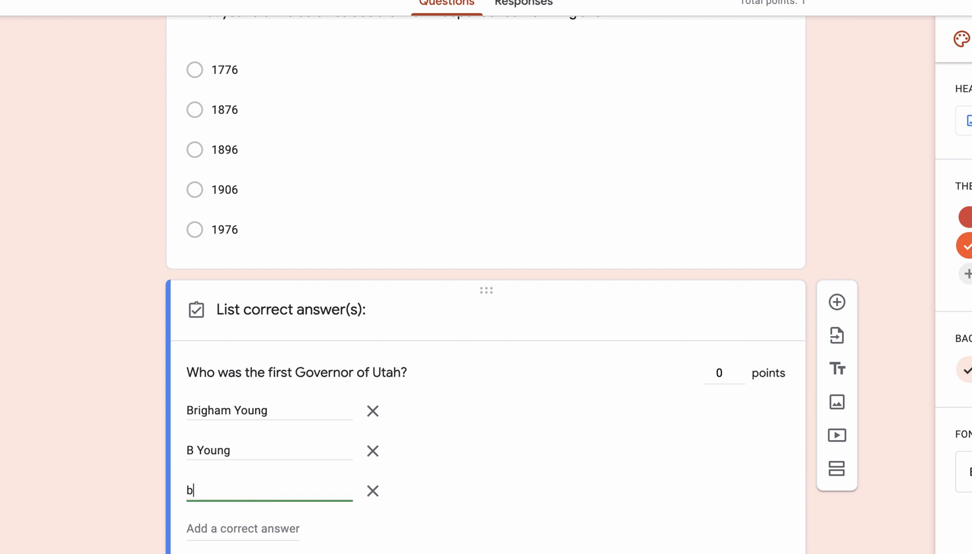
{"action": "type", "text": "ringham young"}
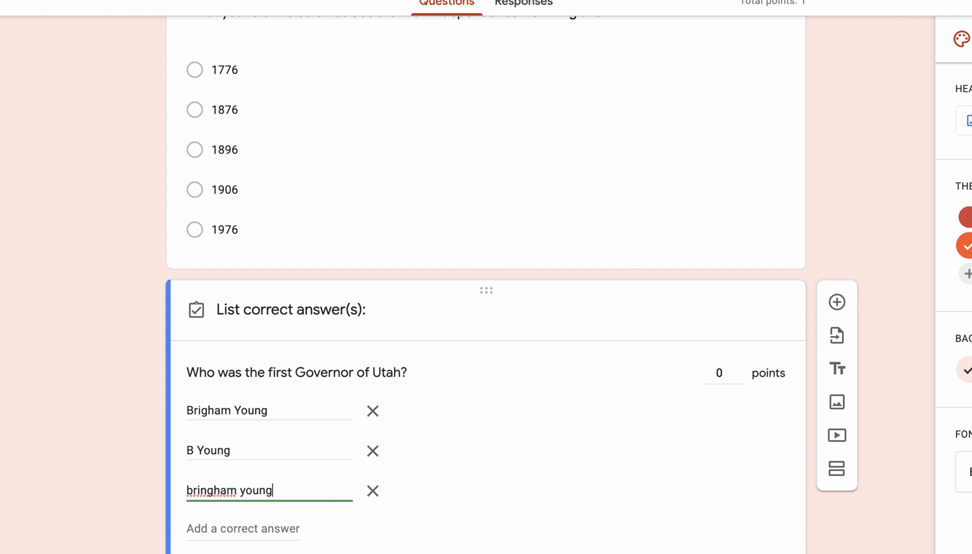
Remove the two alternative answers from the first Governor question, keeping only "Brigham Young", and close its answer key
{"action": "scroll", "coordinate": [372, 376], "scroll_direction": "down", "scroll_amount": 5}
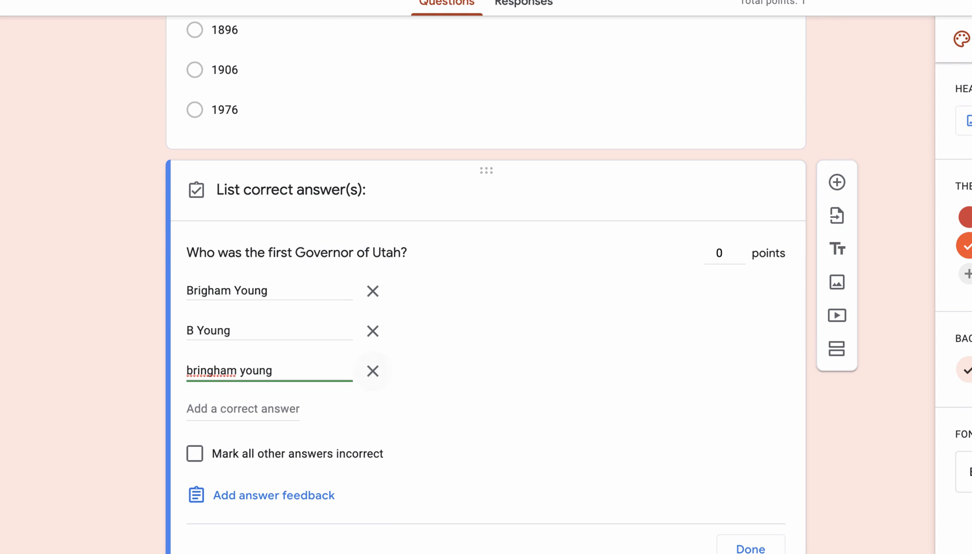
{"action": "left_click", "coordinate": [372, 370]}
{"action": "left_click", "coordinate": [373, 370]}
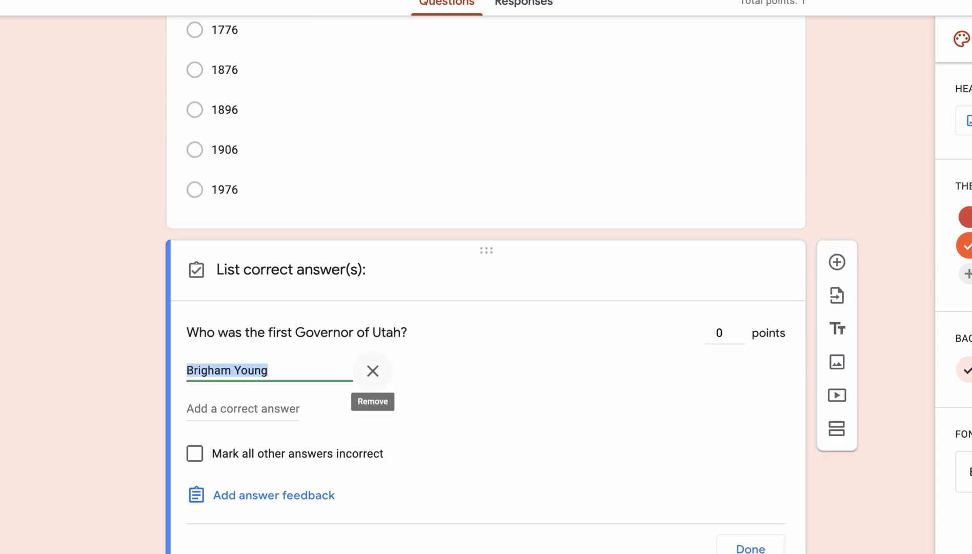
{"action": "left_click", "coordinate": [756, 548]}
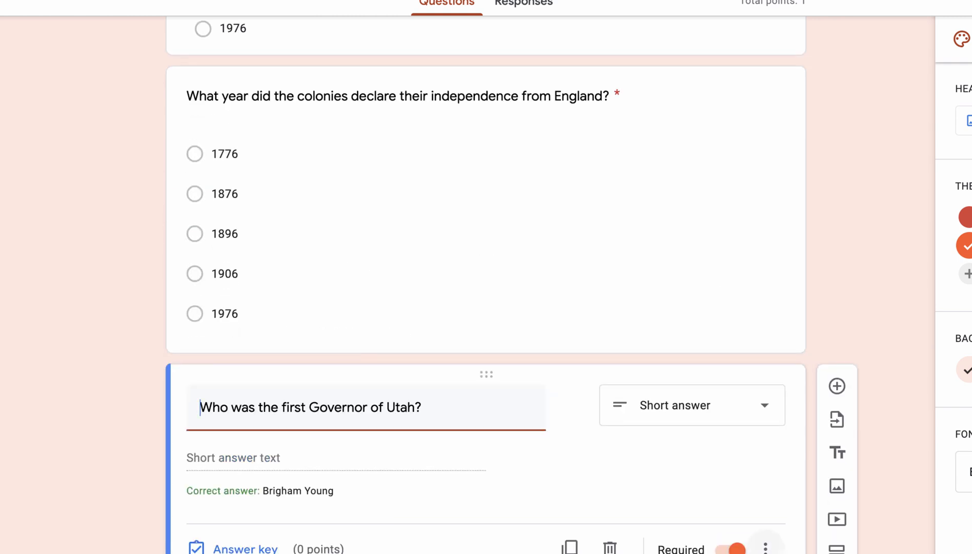
Set the first Governor question's value to 1 point in its answer key
{"action": "left_click", "coordinate": [245, 548]}
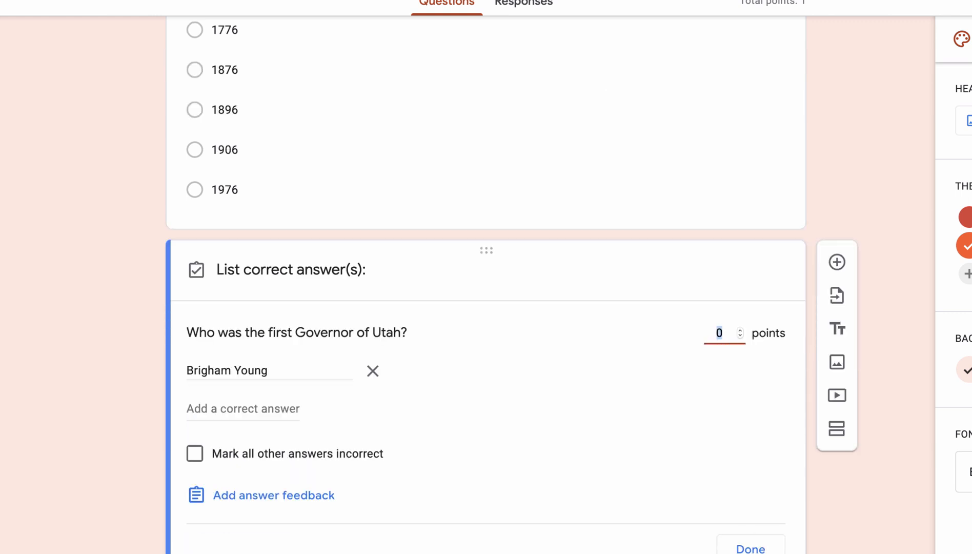
{"action": "type", "text": "1"}
{"action": "key", "text": "Return"}
Set the colonies' independence question's value to 1 point in its answer key and finish editing the key
{"action": "scroll", "coordinate": [486, 287], "scroll_direction": "up", "scroll_amount": 3}
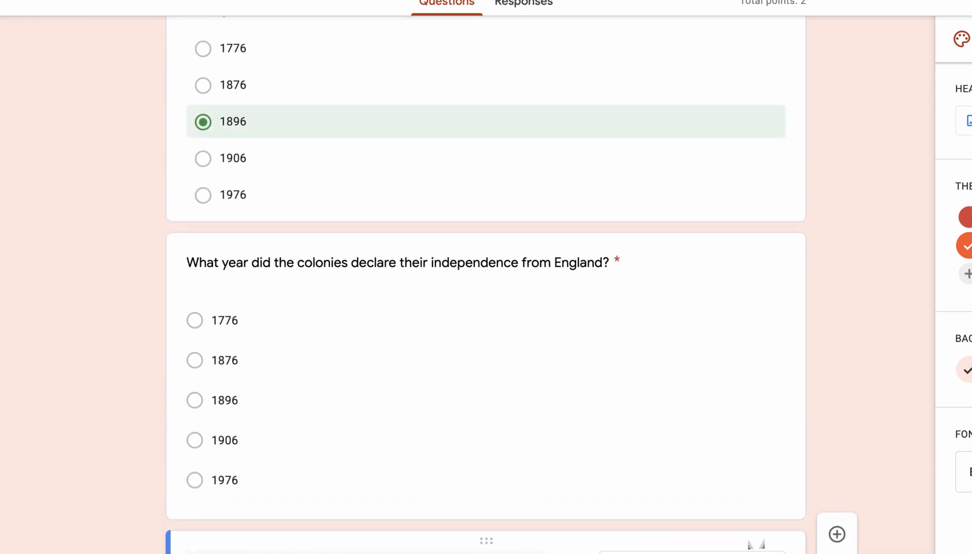
{"action": "left_click", "coordinate": [328, 397]}
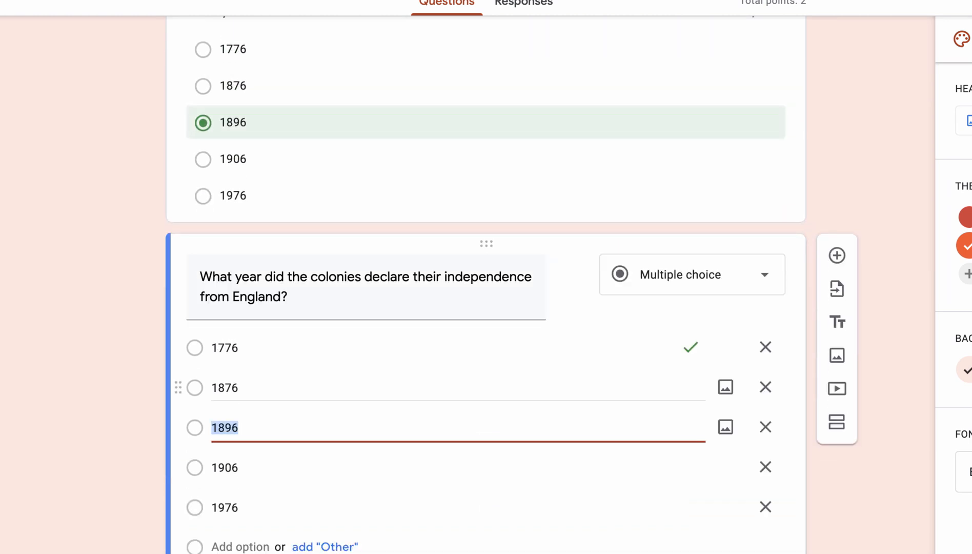
{"action": "scroll", "coordinate": [485, 287], "scroll_direction": "down", "scroll_amount": 2}
{"action": "left_click", "coordinate": [239, 518]}
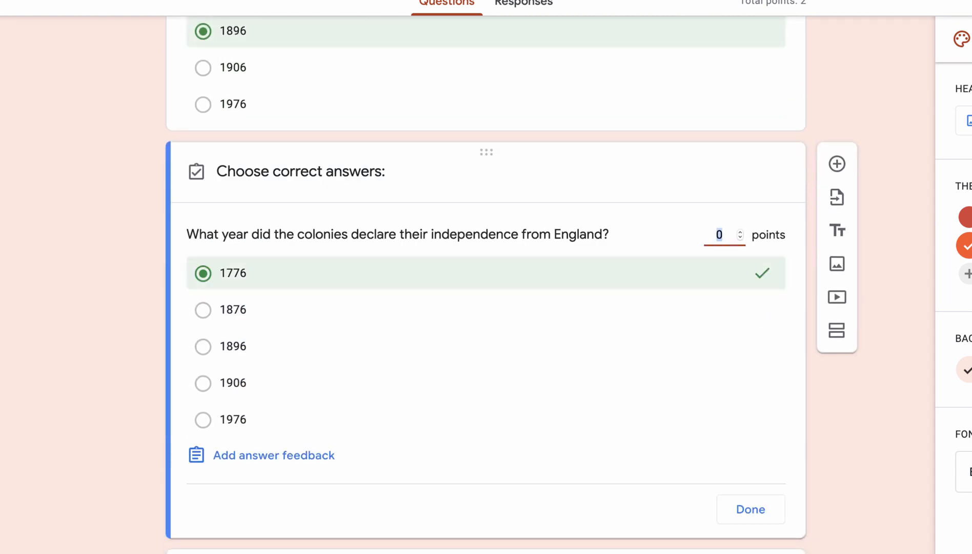
{"action": "type", "text": "1"}
{"action": "left_click", "coordinate": [755, 511]}
Review the email, link and embed HTML options for sending the form, then close them without sending
{"action": "scroll", "coordinate": [486, 287], "scroll_direction": "down", "scroll_amount": 2}
{"action": "scroll", "coordinate": [486, 287], "scroll_direction": "up", "scroll_amount": 8}
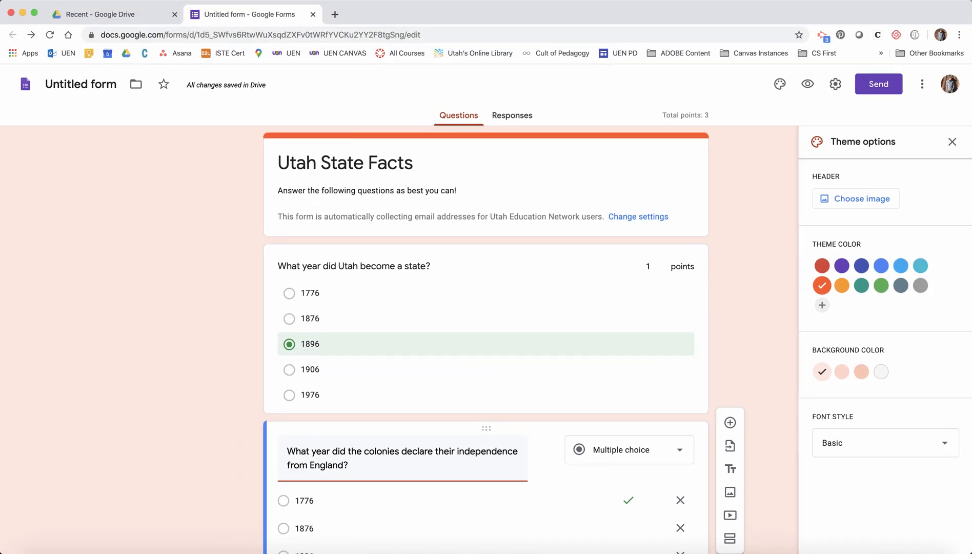
{"action": "left_click", "coordinate": [878, 83]}
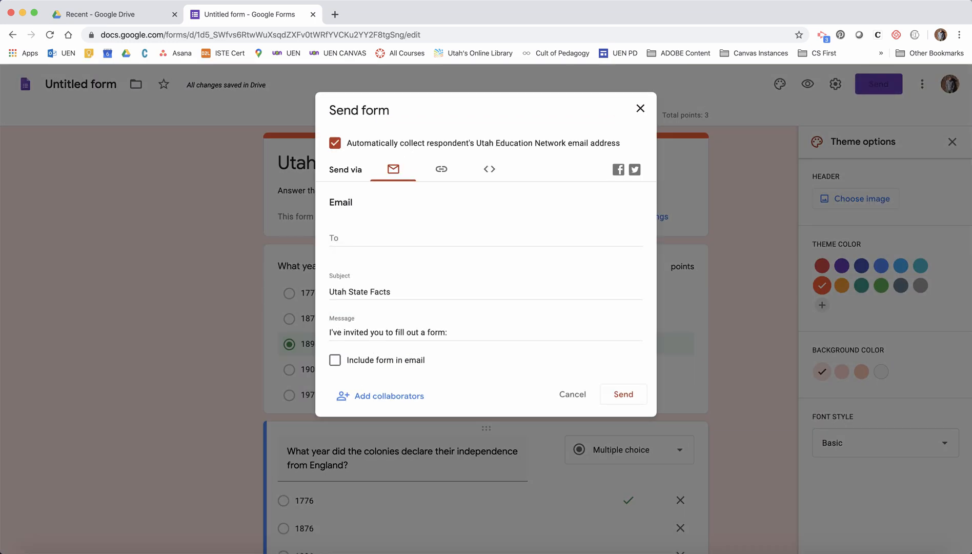
{"action": "left_click", "coordinate": [441, 168]}
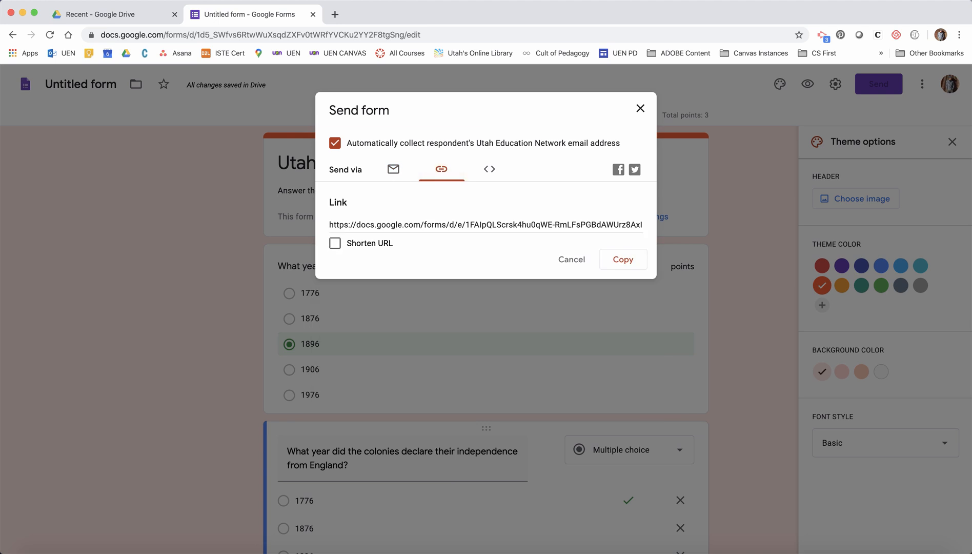
{"action": "left_click", "coordinate": [489, 169]}
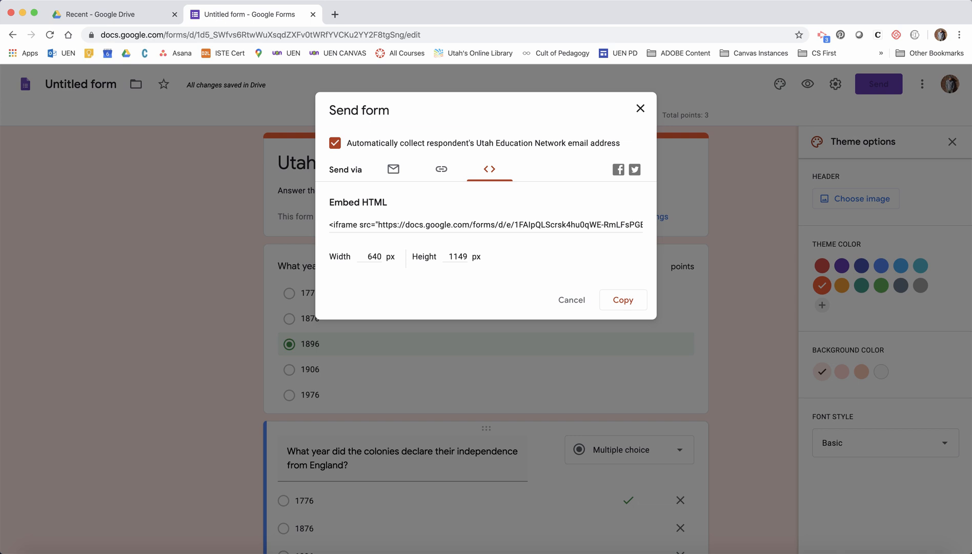
{"action": "left_click", "coordinate": [441, 169]}
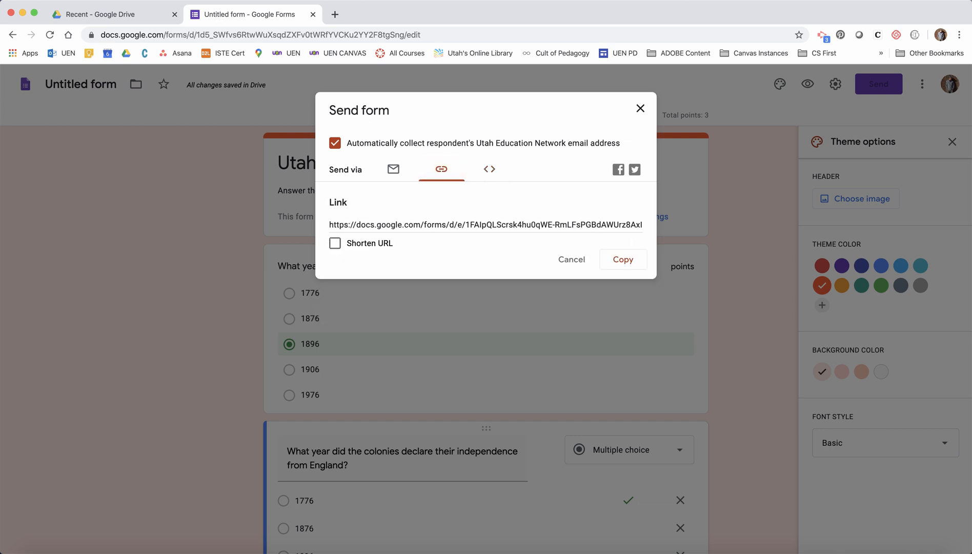
{"action": "left_click", "coordinate": [489, 168]}
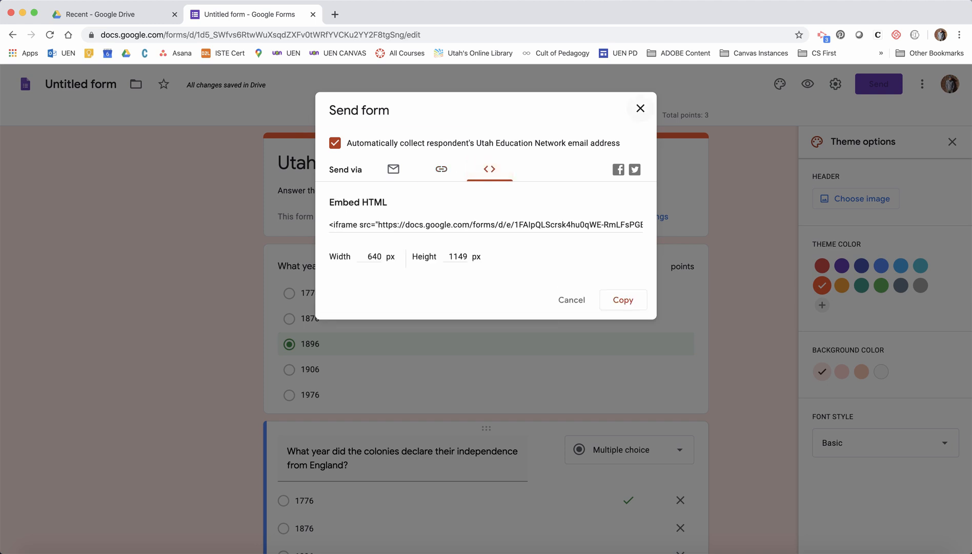
{"action": "left_click", "coordinate": [640, 108]}
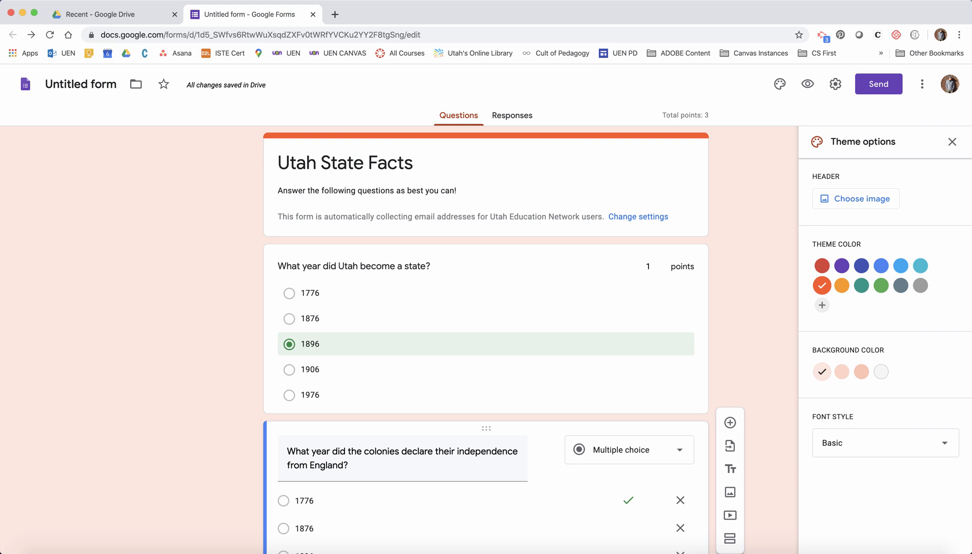
Check the quiz settings, turn off the restriction to users in Utah Education Network and its trusted organizations, and save the form settings
{"action": "scroll", "coordinate": [486, 307], "scroll_direction": "down", "scroll_amount": 5}
{"action": "scroll", "coordinate": [486, 308], "scroll_direction": "up", "scroll_amount": 6}
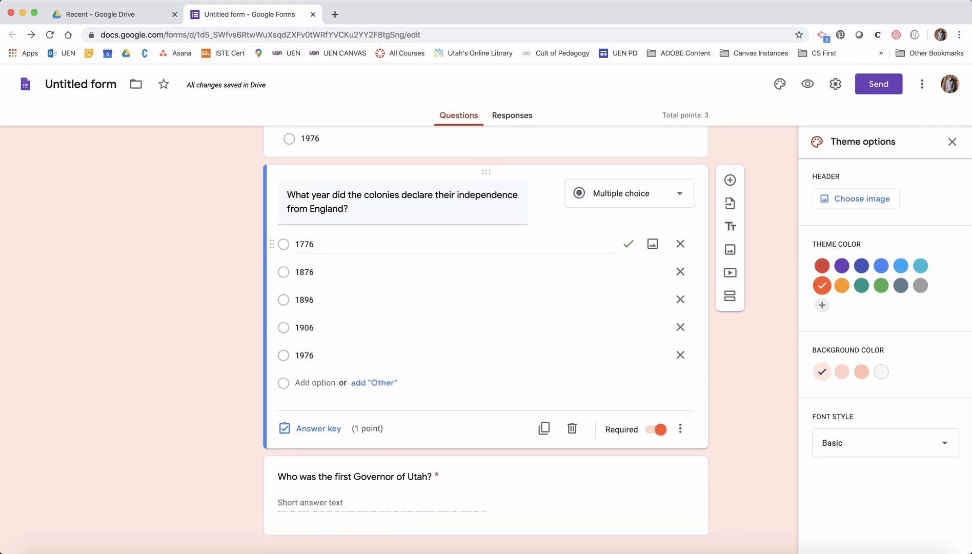
{"action": "left_click", "coordinate": [835, 86]}
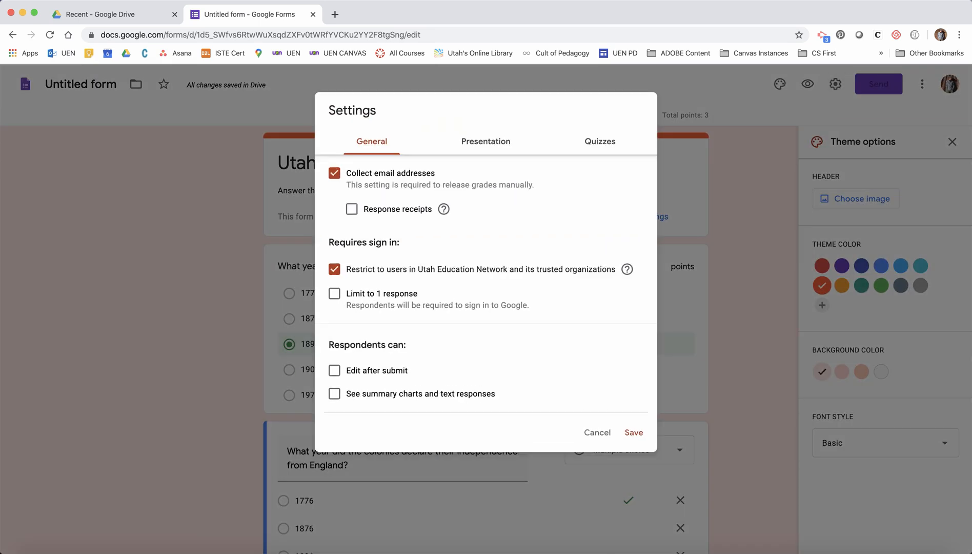
{"action": "left_click", "coordinate": [599, 141]}
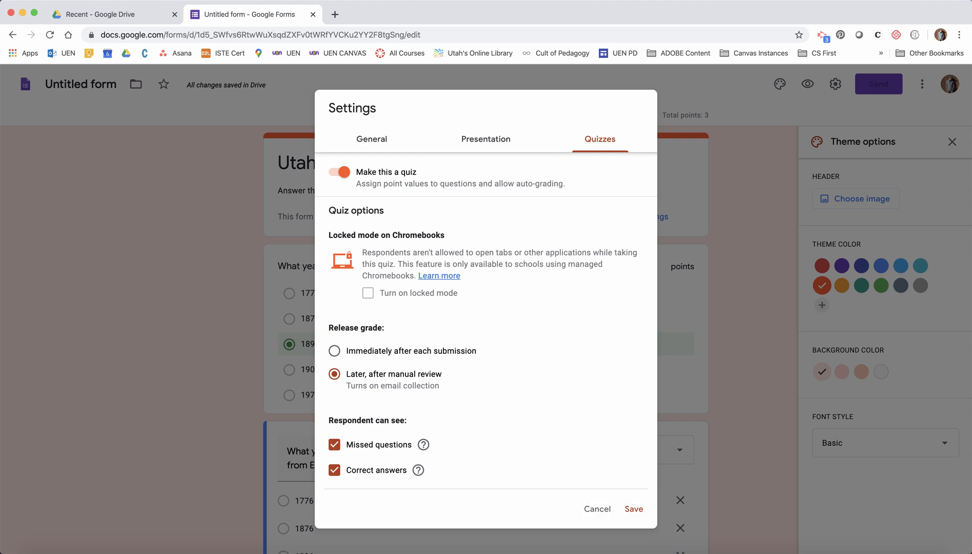
{"action": "left_click", "coordinate": [371, 139]}
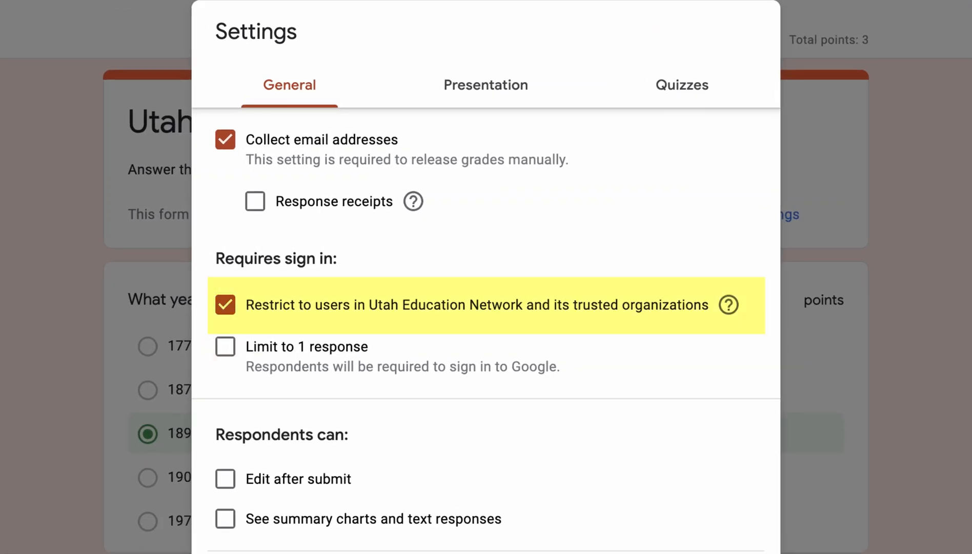
{"action": "left_click", "coordinate": [225, 305]}
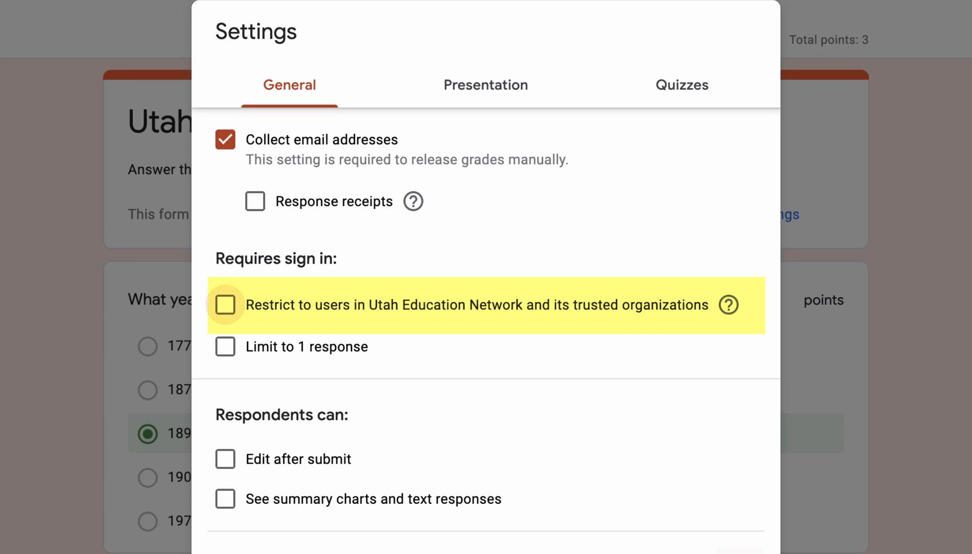
{"action": "left_click", "coordinate": [741, 552]}
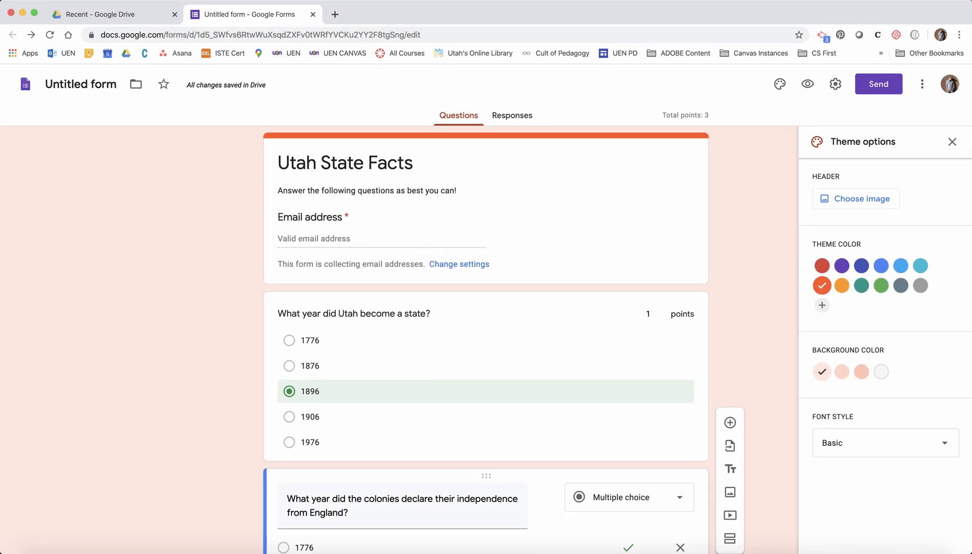
Rename the form file to "Utah State Facts"
{"action": "left_click", "coordinate": [81, 84]}
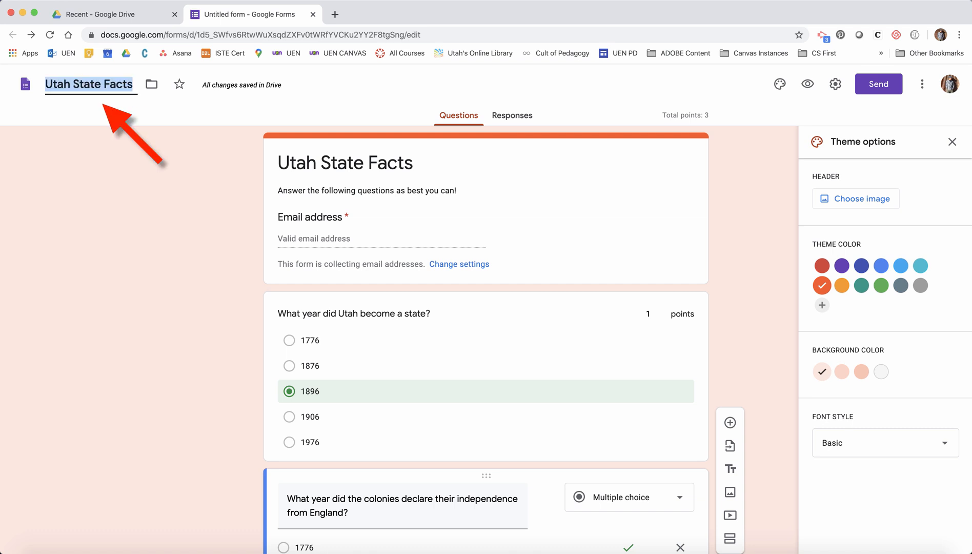
{"action": "key", "text": "Return"}
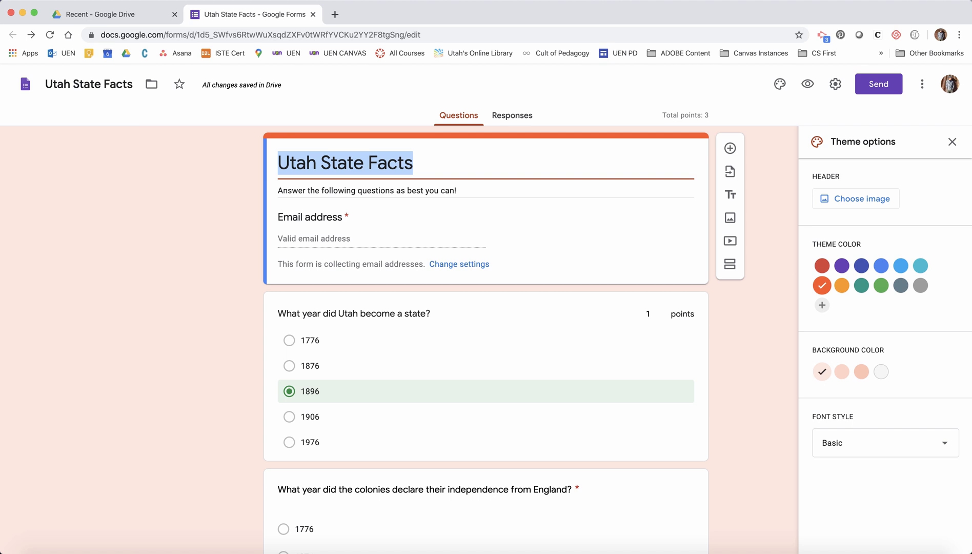